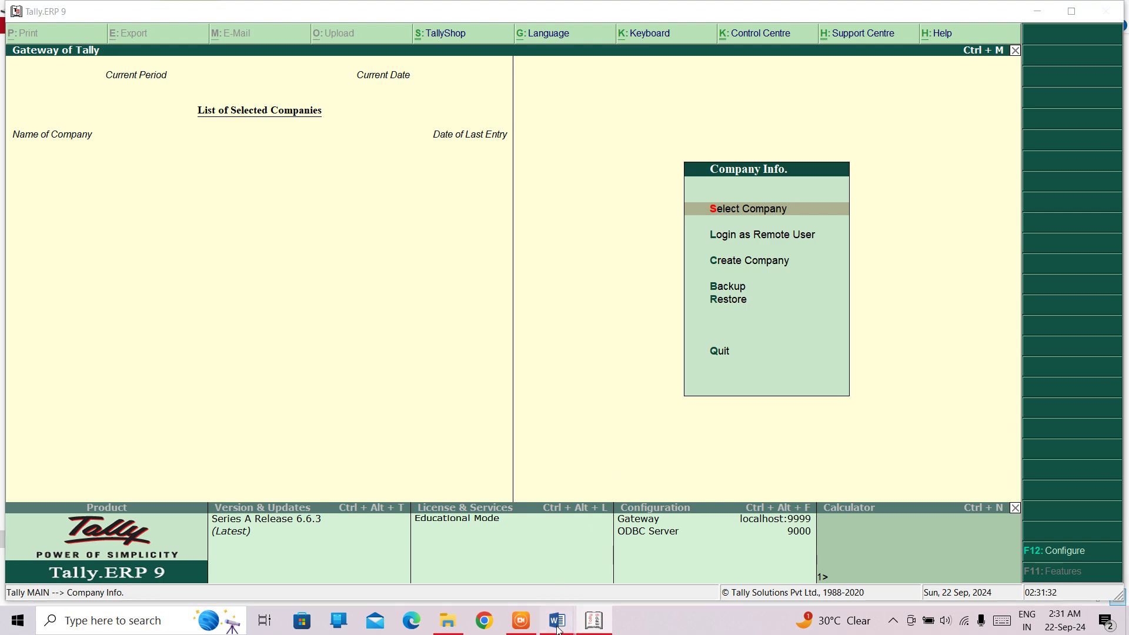
# Step: Switch to the Word document with the accounting terms list and make the term CAPITAL in item 1 bold
pyautogui.moveTo(556, 622)
pyautogui.click(477, 518)
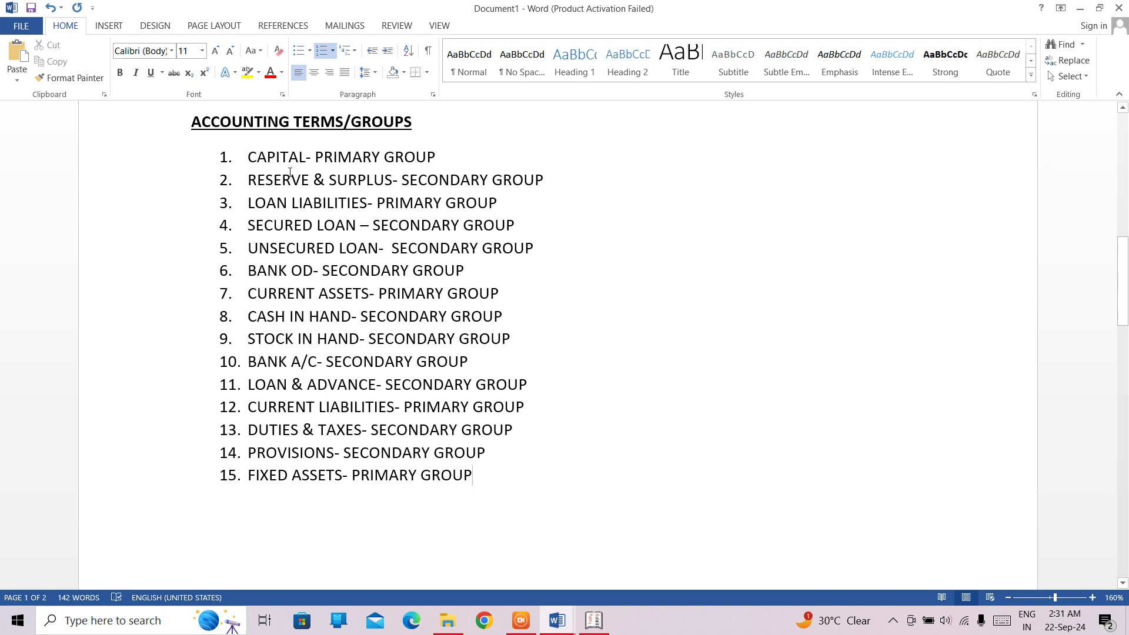
pyautogui.doubleClick(280, 157)
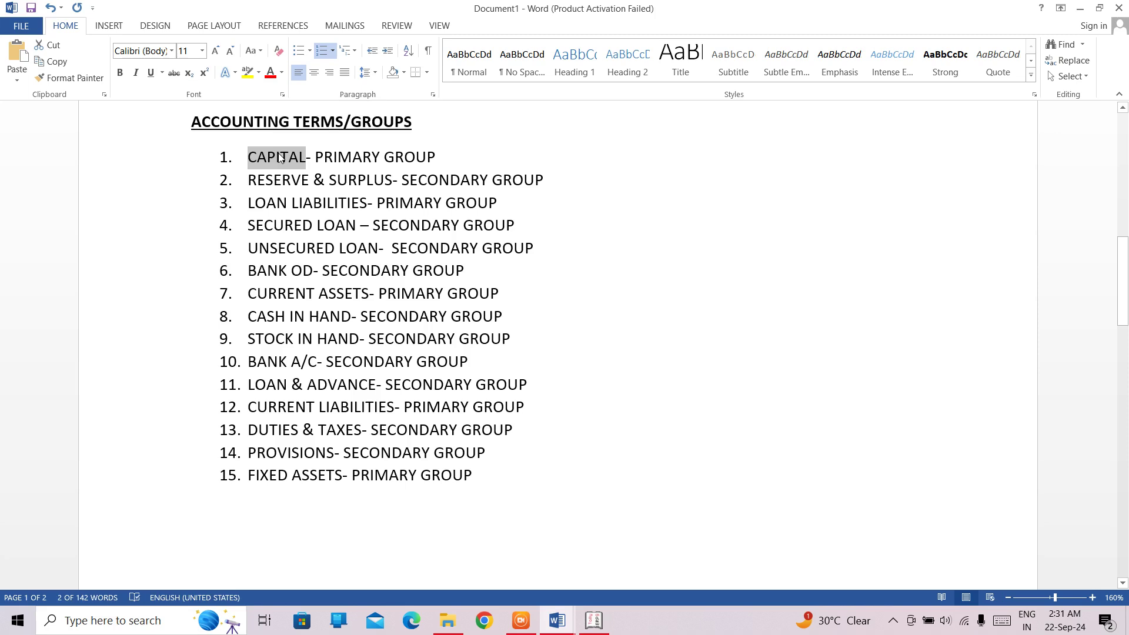
pyautogui.hotkey('ctrl', 'b')
# Step: Make the term RESERVE & SURPLUS in list item 2 bold, leaving out its group label
pyautogui.doubleClick(278, 176)
pyautogui.hotkey('ctrl', 'shift', 'Right')
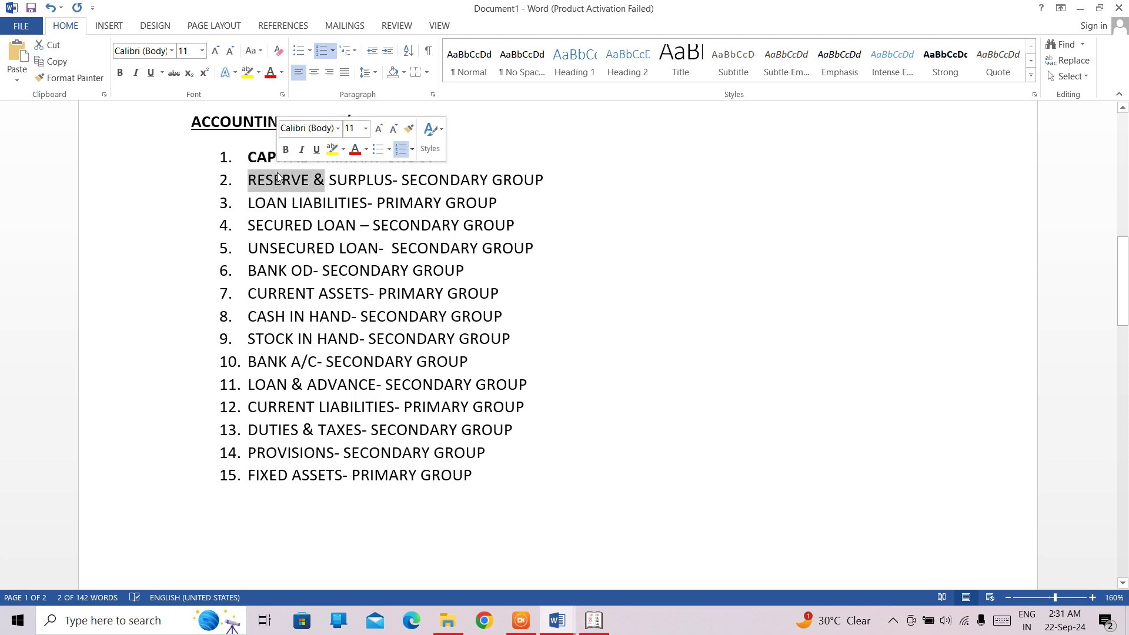
pyautogui.hotkey('shift', 'Right')
pyautogui.hotkey('shift', 'Right')
pyautogui.hotkey('shift', 'Right')
pyautogui.hotkey('shift', 'Right')
pyautogui.hotkey('shift', 'Right')
pyautogui.hotkey('shift', 'Right')
pyautogui.hotkey('shift', 'Right')
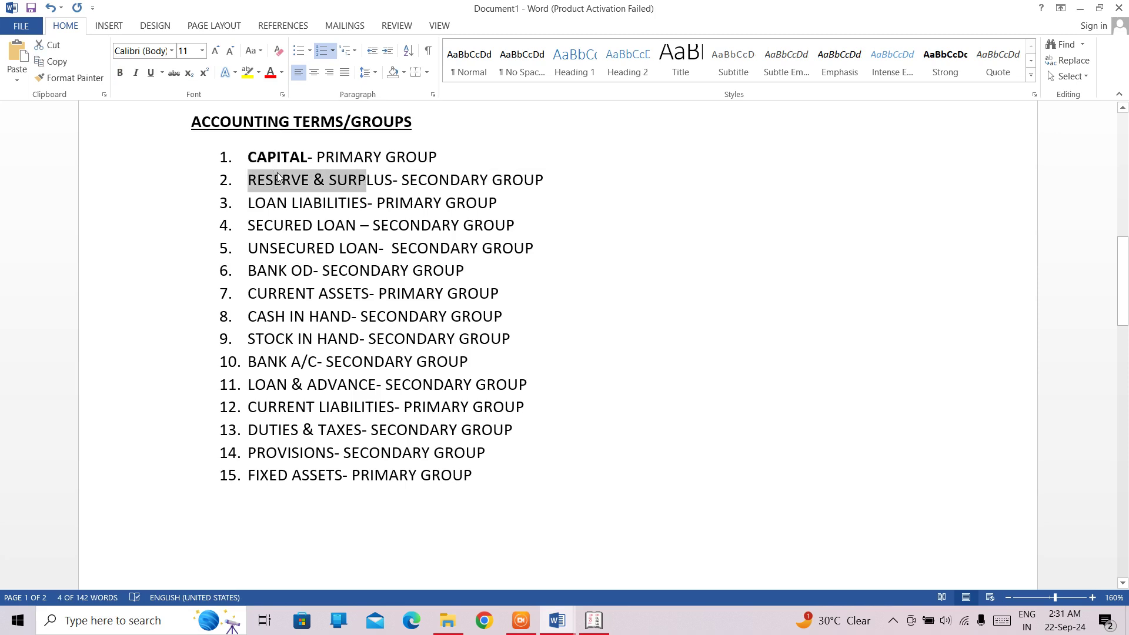
pyautogui.hotkey('ctrl', 'b')
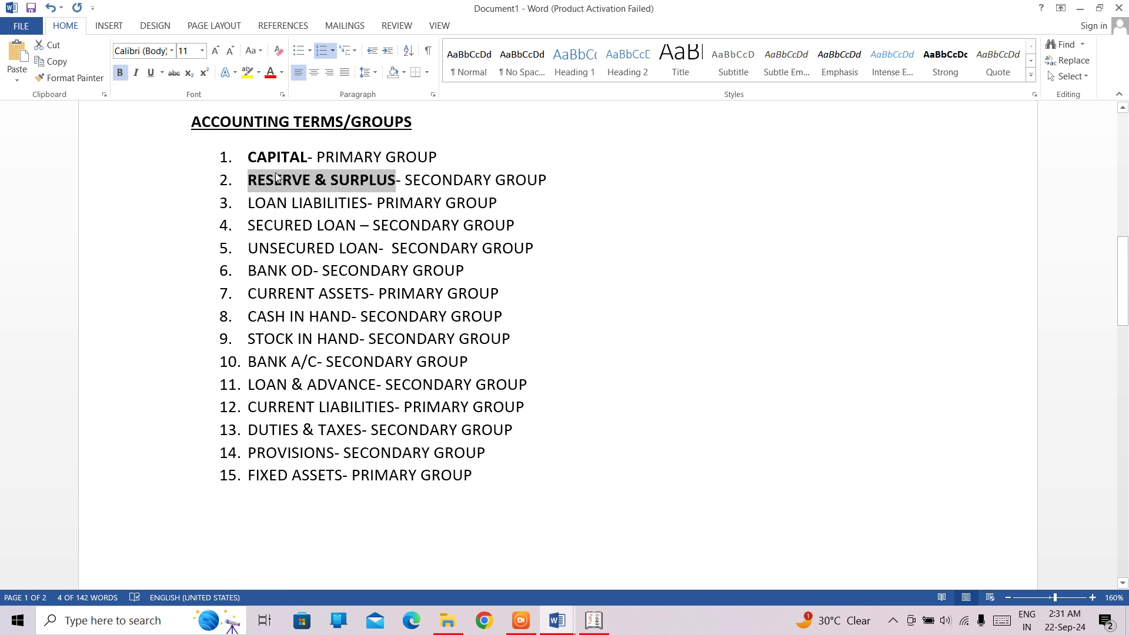
# Step: Make the term LOAN LIABILITIES in list item 3 bold, without its group label
pyautogui.click(249, 202)
pyautogui.hotkey('shift', 'Right')
pyautogui.hotkey('shift', 'Right')
pyautogui.hotkey('shift', 'Right')
pyautogui.hotkey('shift', 'Right')
pyautogui.hotkey('shift', 'Right')
pyautogui.hotkey('shift', 'Right')
pyautogui.hotkey('shift', 'Right')
pyautogui.hotkey('shift', 'Right')
pyautogui.hotkey('shift', 'Right')
pyautogui.hotkey('shift', 'Right')
pyautogui.hotkey('shift', 'Right')
pyautogui.hotkey('shift', 'Right')
pyautogui.hotkey('shift', 'Right')
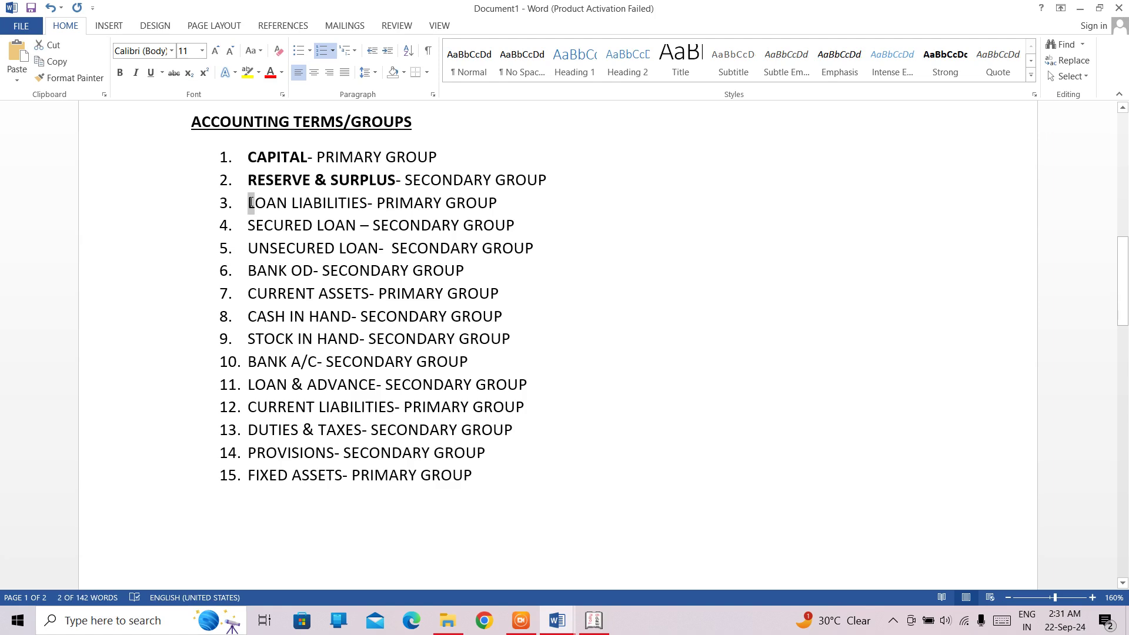
pyautogui.hotkey('shift', 'Right')
pyautogui.hotkey('shift', 'Right')
pyautogui.hotkey('shift', 'Right')
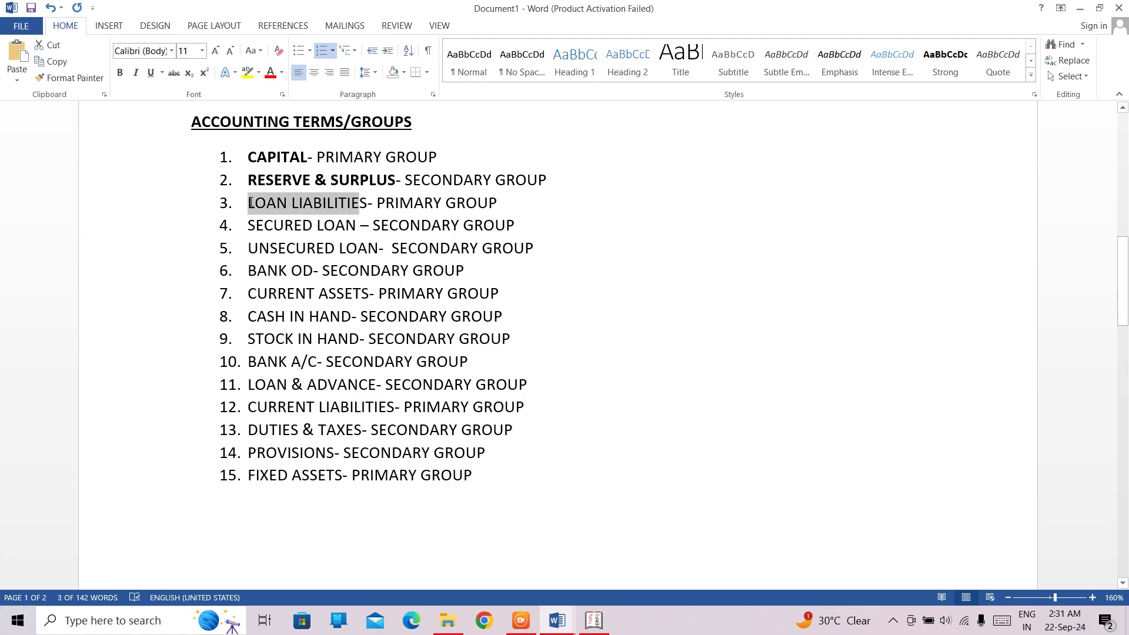
pyautogui.hotkey('ctrl', 'b')
# Step: Apply bold to the term SECURED LOAN in list item 4, up to the dash
pyautogui.press('Down')
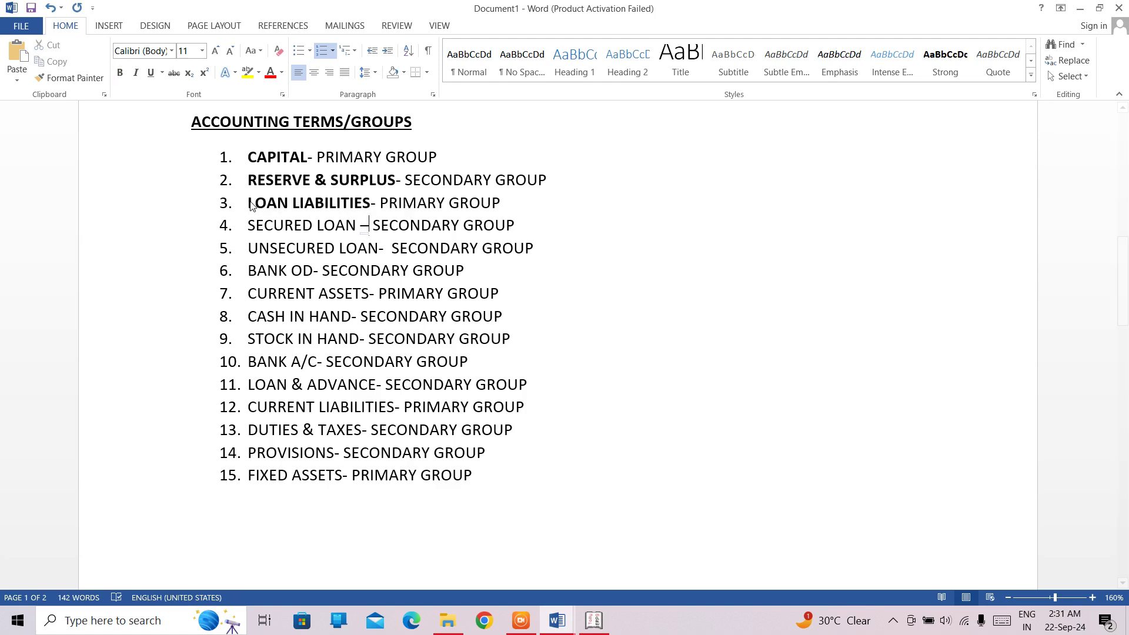
pyautogui.hotkey('ctrl', 'shift', 'Left')
pyautogui.hotkey('ctrl', 'shift', 'Left')
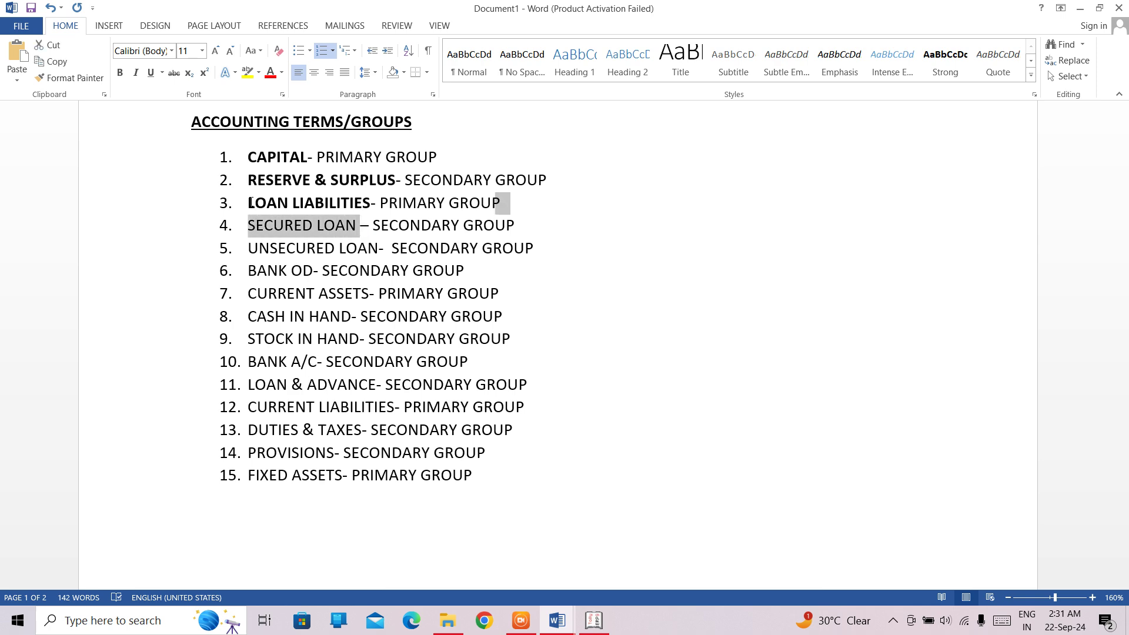
pyautogui.hotkey('shift', 'Right')
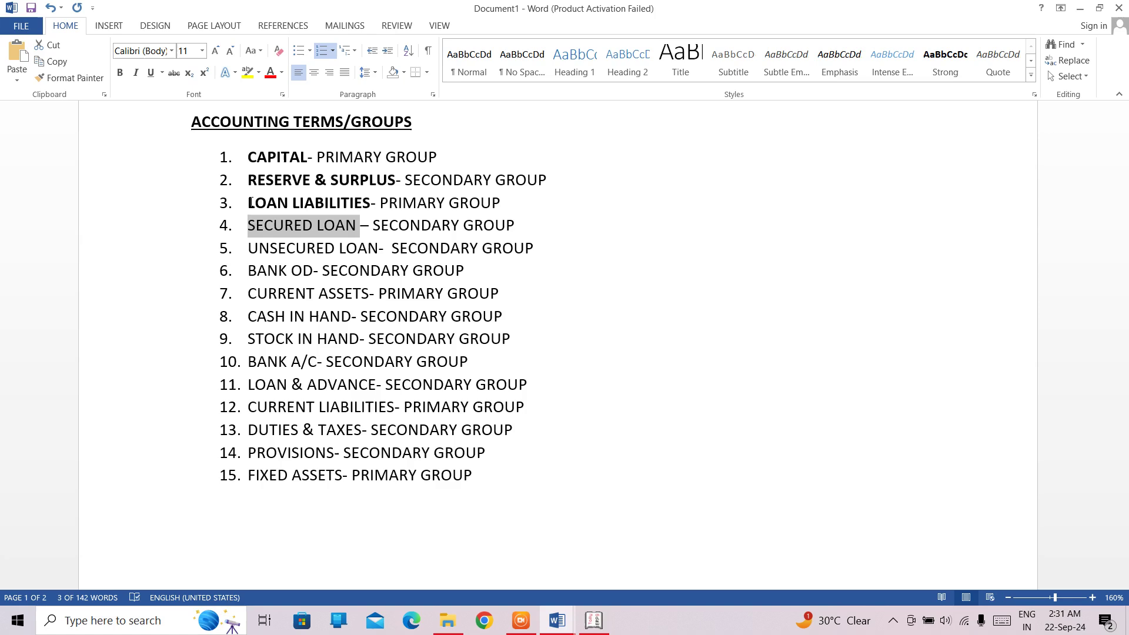
pyautogui.hotkey('ctrl', 'b')
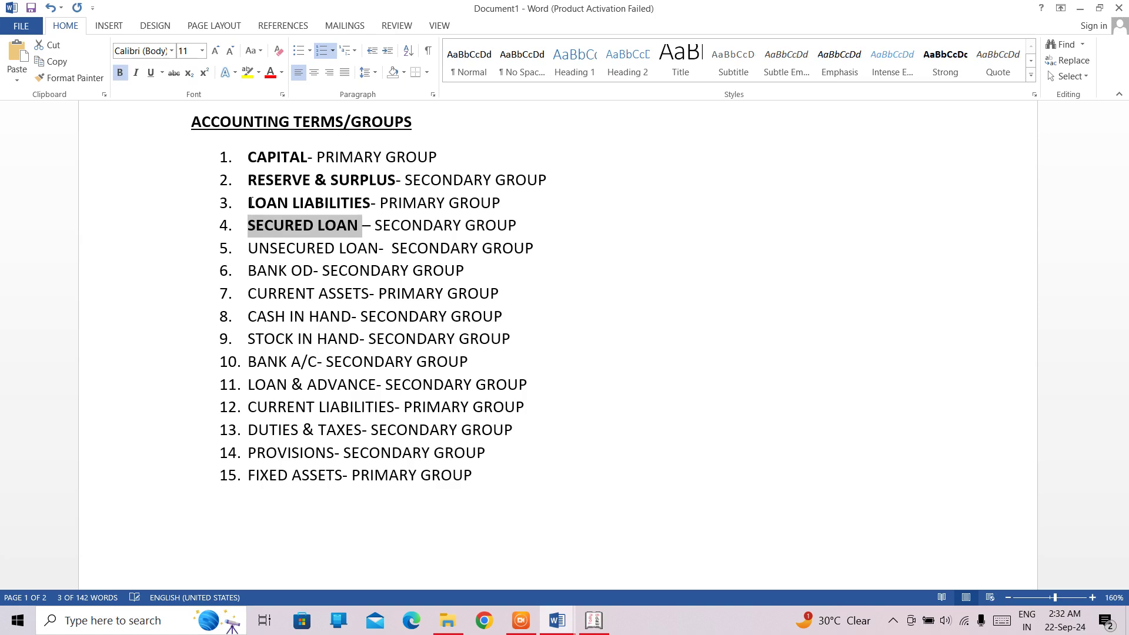
# Step: Apply bold to the term UNSECURED LOAN in list item 5, up to the hyphen
pyautogui.press('Down')
pyautogui.press('Right')
pyautogui.press('Right')
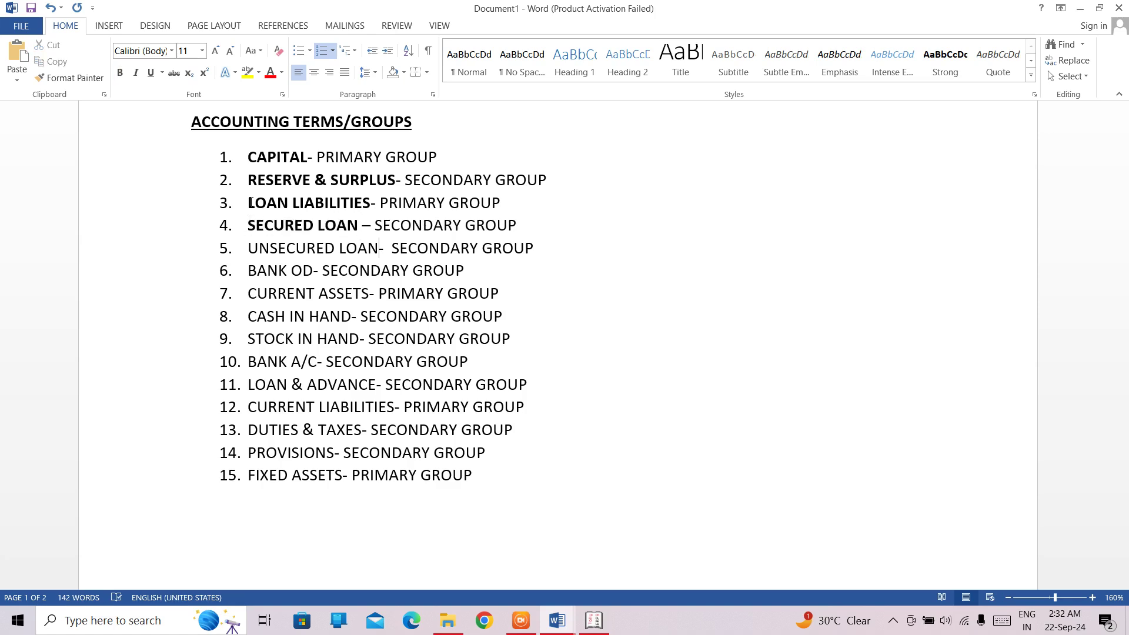
pyautogui.hotkey('shift', 'Left')
pyautogui.hotkey('shift', 'Left')
pyautogui.hotkey('shift', 'Left')
pyautogui.hotkey('shift', 'Left')
pyautogui.hotkey('shift', 'Left')
pyautogui.hotkey('shift', 'Left')
pyautogui.hotkey('shift', 'Left')
pyautogui.hotkey('shift', 'Left')
pyautogui.hotkey('shift', 'Left')
pyautogui.hotkey('shift', 'Left')
pyautogui.hotkey('shift', 'Left')
pyautogui.hotkey('shift', 'Left')
pyautogui.hotkey('shift', 'Left')
pyautogui.hotkey('shift', 'Left')
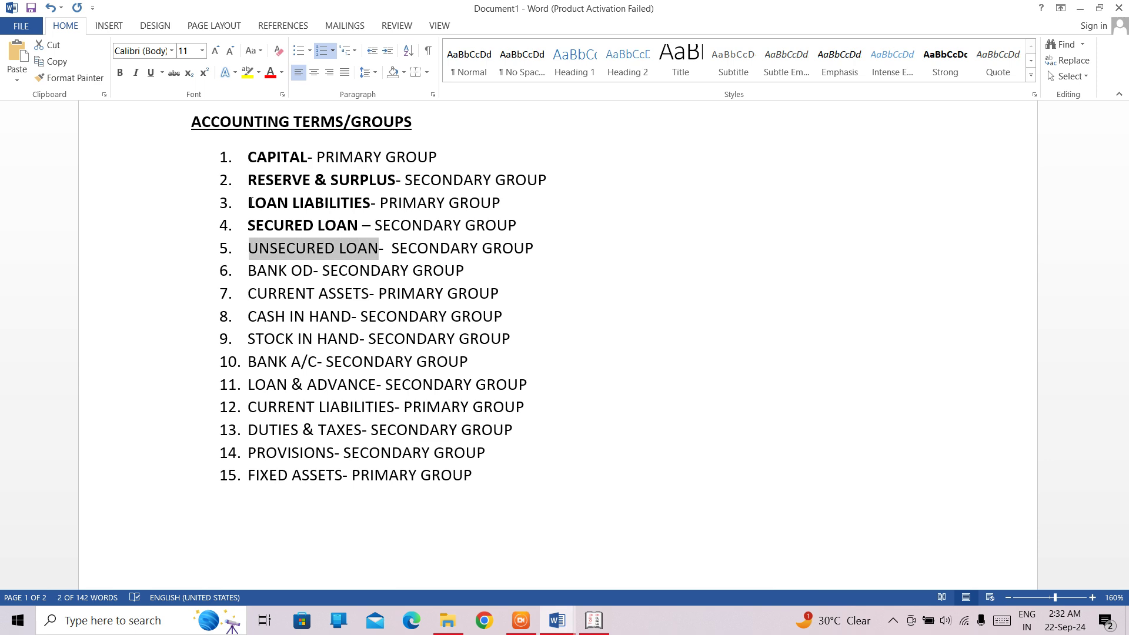
pyautogui.hotkey('ctrl', 'b')
# Step: Make the term BANK OD in list item 6 bold, leaving out its group label
pyautogui.press('Down')
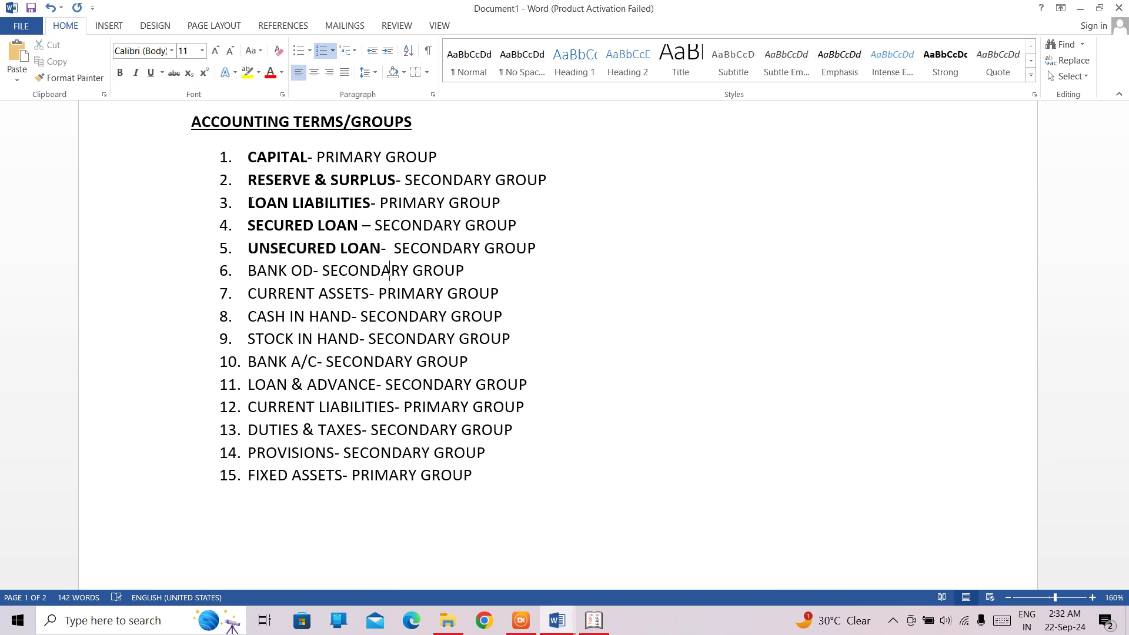
pyautogui.press('Left')
pyautogui.press('Left')
pyautogui.press('Left')
pyautogui.press('Left')
pyautogui.press('Left')
pyautogui.press('Left')
pyautogui.press('Left')
pyautogui.press('Left')
pyautogui.press('Left')
pyautogui.press('Left')
pyautogui.hotkey('shift', 'Left')
pyautogui.hotkey('shift', 'Left')
pyautogui.hotkey('shift', 'Left')
pyautogui.hotkey('shift', 'Left')
pyautogui.hotkey('shift', 'Left')
pyautogui.hotkey('shift', 'Left')
pyautogui.hotkey('shift', 'Left')
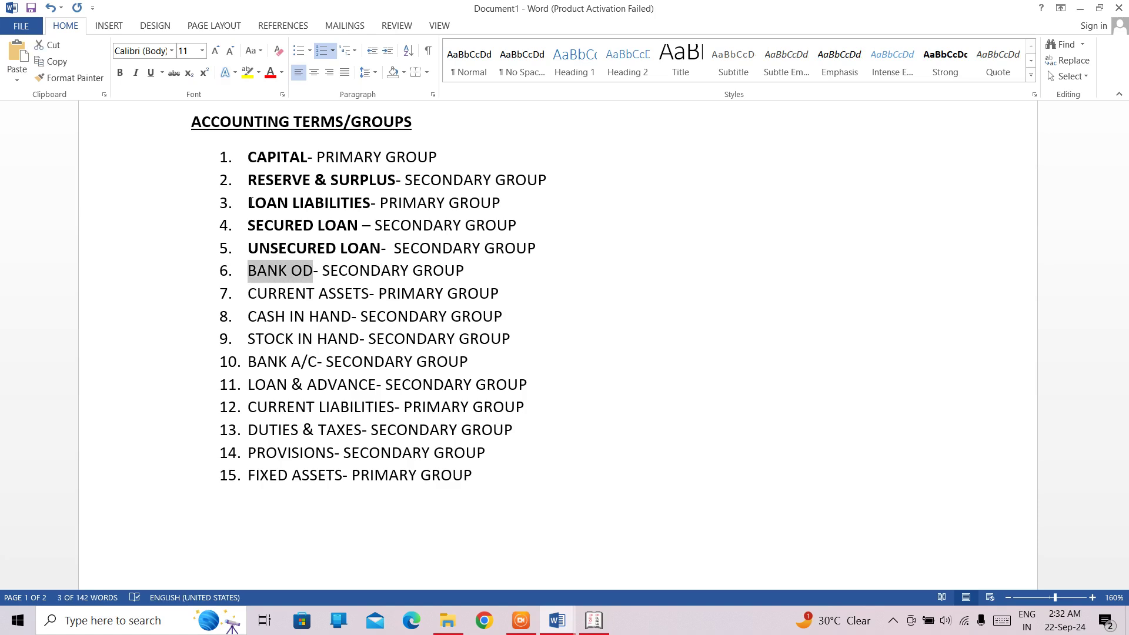
pyautogui.hotkey('ctrl', 'b')
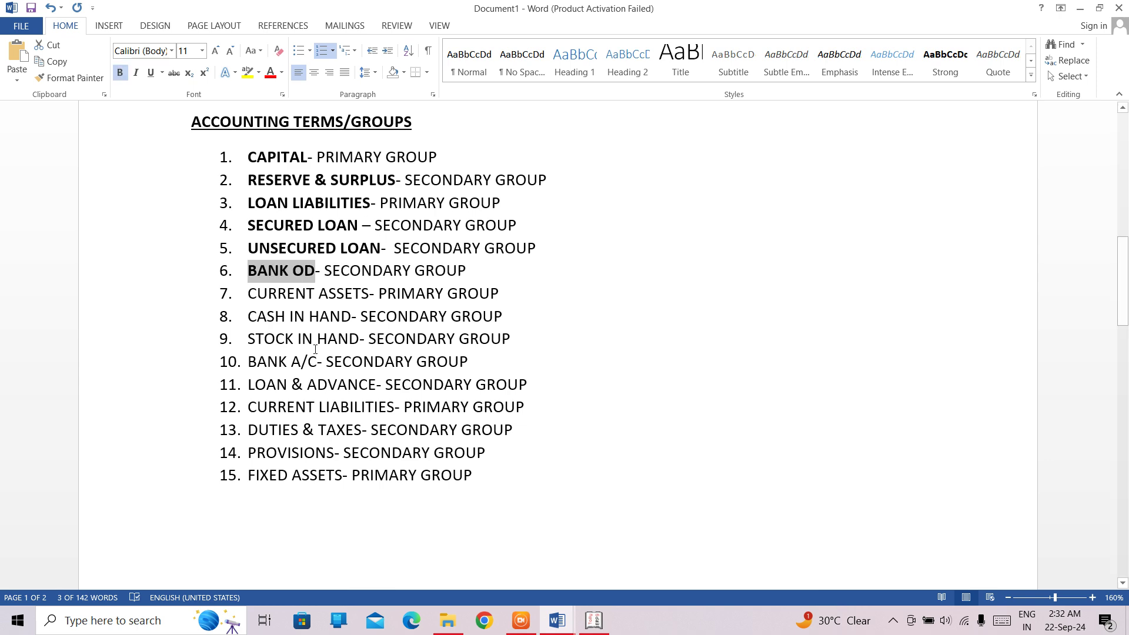
# Step: Make the term CURRENT ASSETS in list item 7 bold, without its group label
pyautogui.click(369, 289)
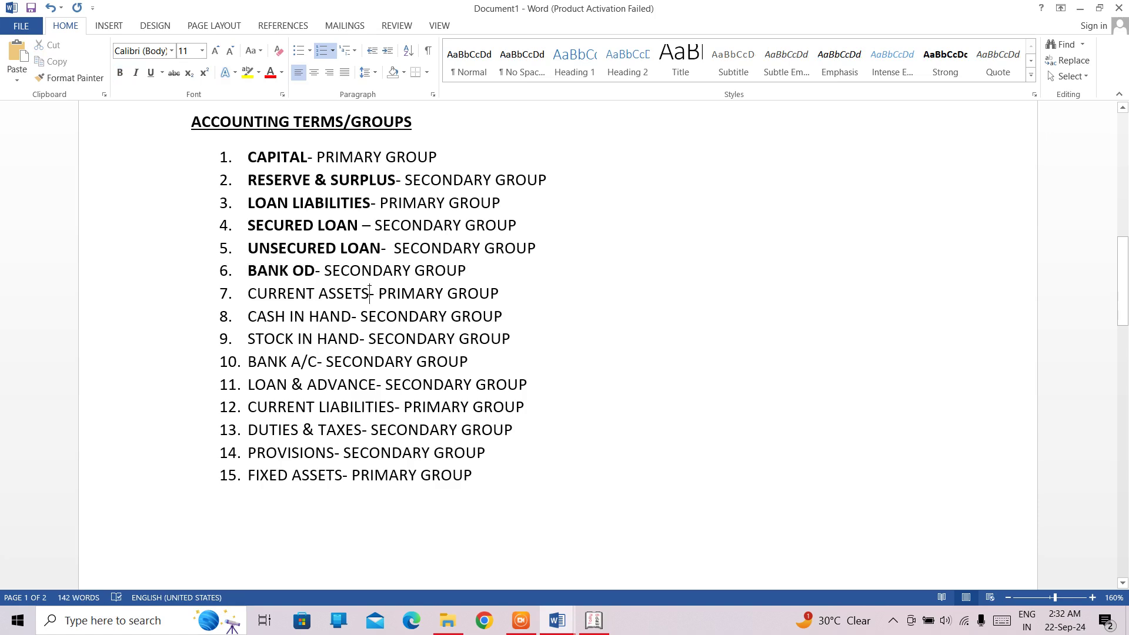
pyautogui.hotkey('shift', 'Left')
pyautogui.hotkey('shift', 'Left')
pyautogui.hotkey('shift', 'Left')
pyautogui.hotkey('shift', 'Left')
pyautogui.hotkey('shift', 'Left')
pyautogui.hotkey('shift', 'Left')
pyautogui.hotkey('shift', 'Left')
pyautogui.hotkey('shift', 'Left')
pyautogui.hotkey('shift', 'Left')
pyautogui.hotkey('shift', 'Left')
pyautogui.hotkey('shift', 'Left')
pyautogui.hotkey('shift', 'Left')
pyautogui.hotkey('shift', 'Left')
pyautogui.hotkey('shift', 'Left')
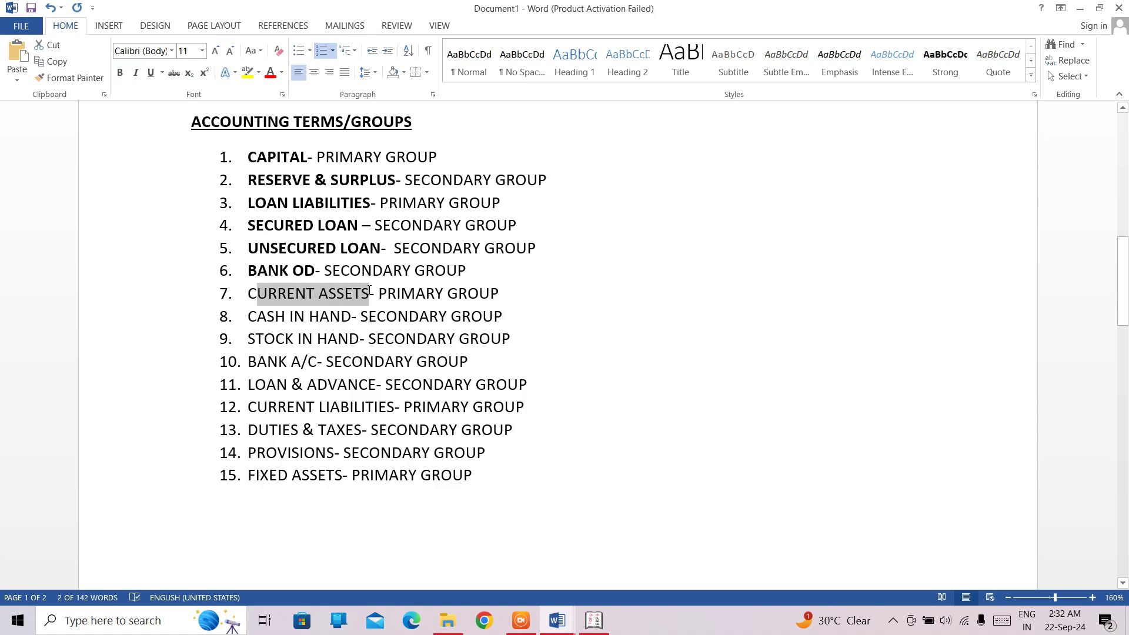
pyautogui.hotkey('ctrl', 'b')
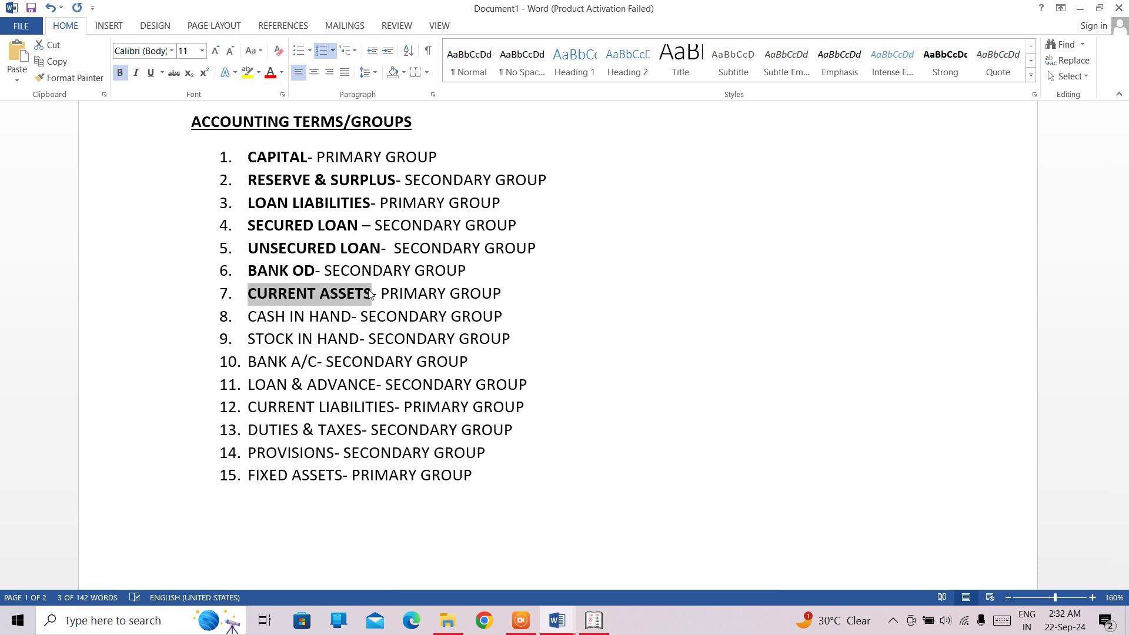
# Step: Apply bold to the term CASH IN HAND in list item 8, up to the hyphen
pyautogui.click(348, 316)
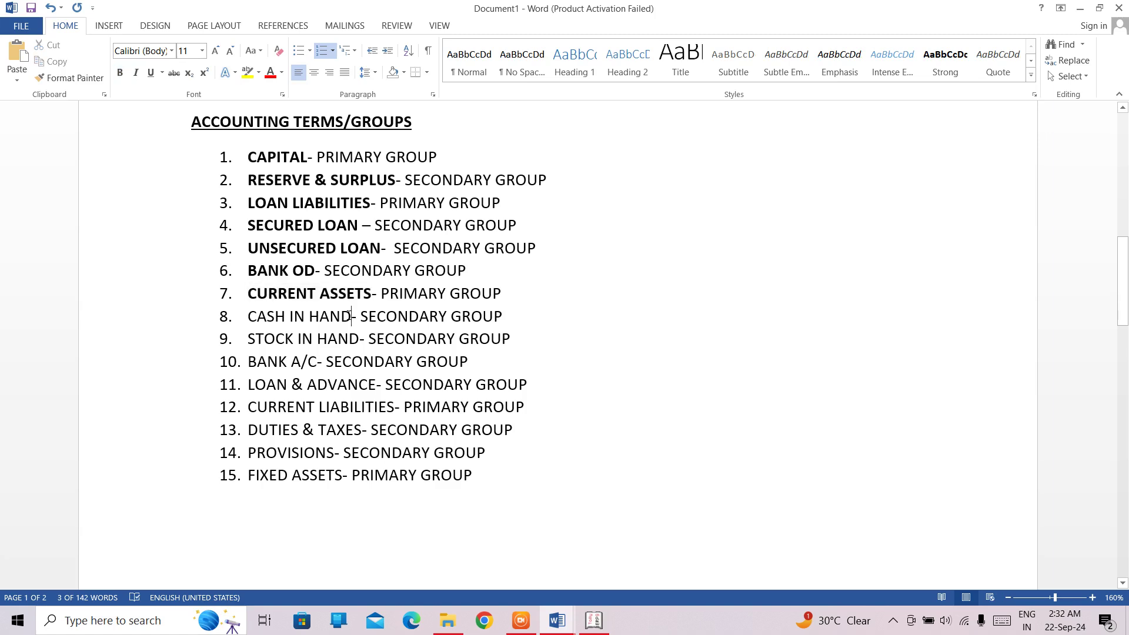
pyautogui.hotkey('shift', 'Left')
pyautogui.hotkey('shift', 'Left')
pyautogui.hotkey('shift', 'Left')
pyautogui.hotkey('shift', 'Left')
pyautogui.hotkey('shift', 'Left')
pyautogui.hotkey('shift', 'Left')
pyautogui.hotkey('shift', 'Left')
pyautogui.hotkey('shift', 'Left')
pyautogui.hotkey('shift', 'Left')
pyautogui.hotkey('shift', 'Left')
pyautogui.hotkey('shift', 'Left')
pyautogui.hotkey('shift', 'Left')
pyautogui.hotkey('shift', 'Left')
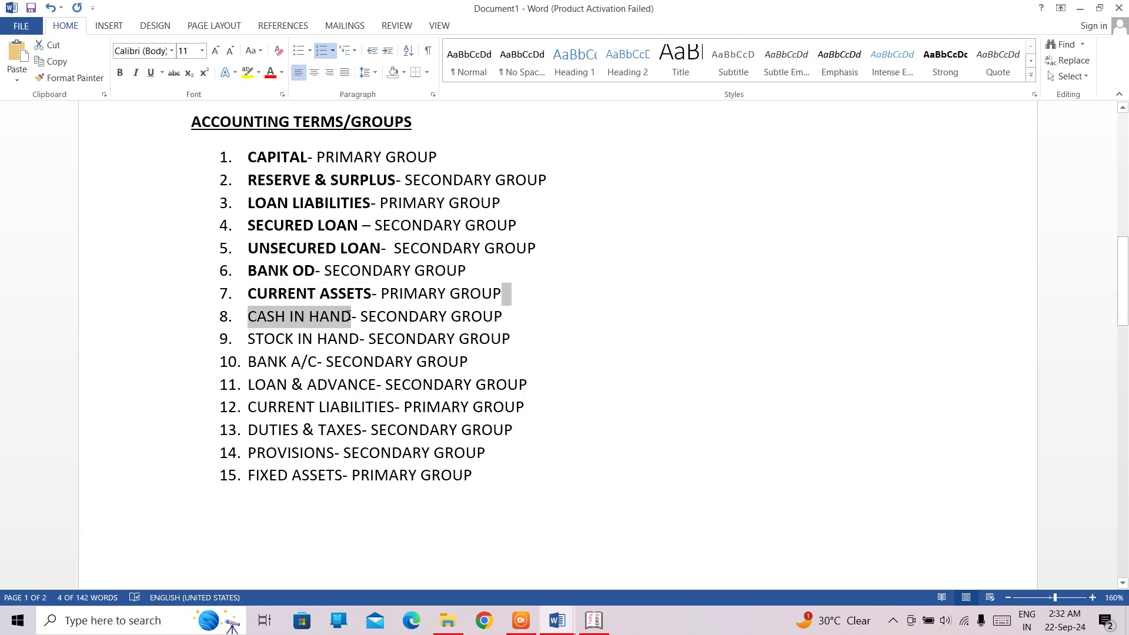
pyautogui.hotkey('shift', 'Right')
pyautogui.hotkey('ctrl', 'b')
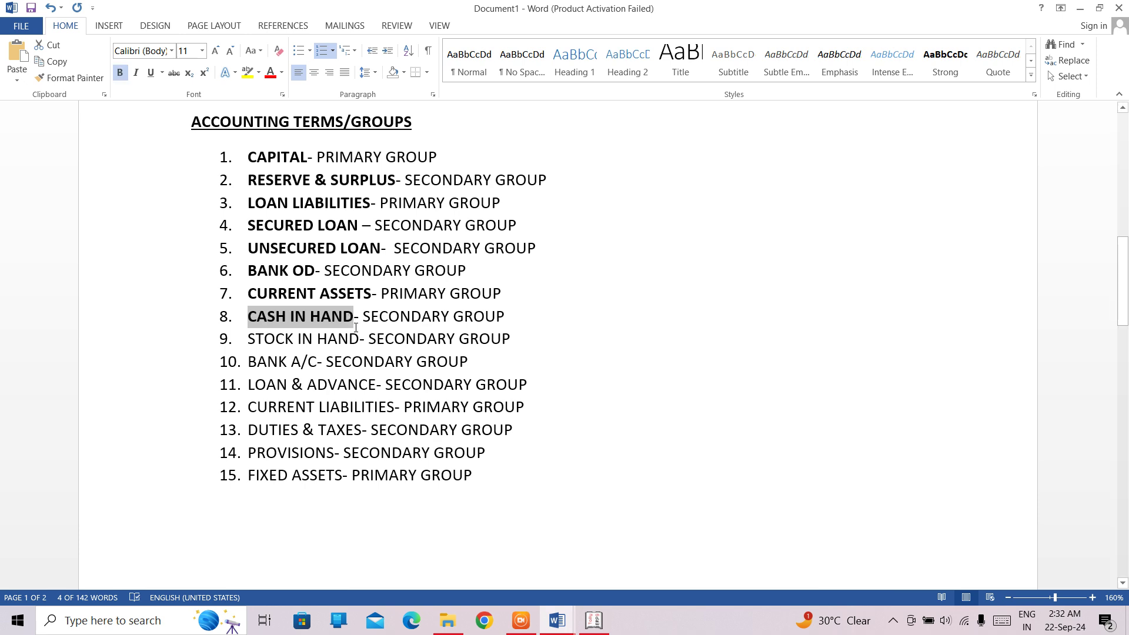
# Step: Make the term STOCK IN HAND in list item 9 bold, leaving out its group label
pyautogui.click(359, 338)
pyautogui.hotkey('shift', 'Left')
pyautogui.hotkey('shift', 'Left')
pyautogui.hotkey('shift', 'Left')
pyautogui.hotkey('shift', 'Left')
pyautogui.hotkey('shift', 'Left')
pyautogui.hotkey('shift', 'Left')
pyautogui.hotkey('shift', 'Left')
pyautogui.hotkey('shift', 'Left')
pyautogui.hotkey('shift', 'Left')
pyautogui.hotkey('shift', 'Left')
pyautogui.hotkey('shift', 'Left')
pyautogui.hotkey('shift', 'Left')
pyautogui.hotkey('shift', 'Left')
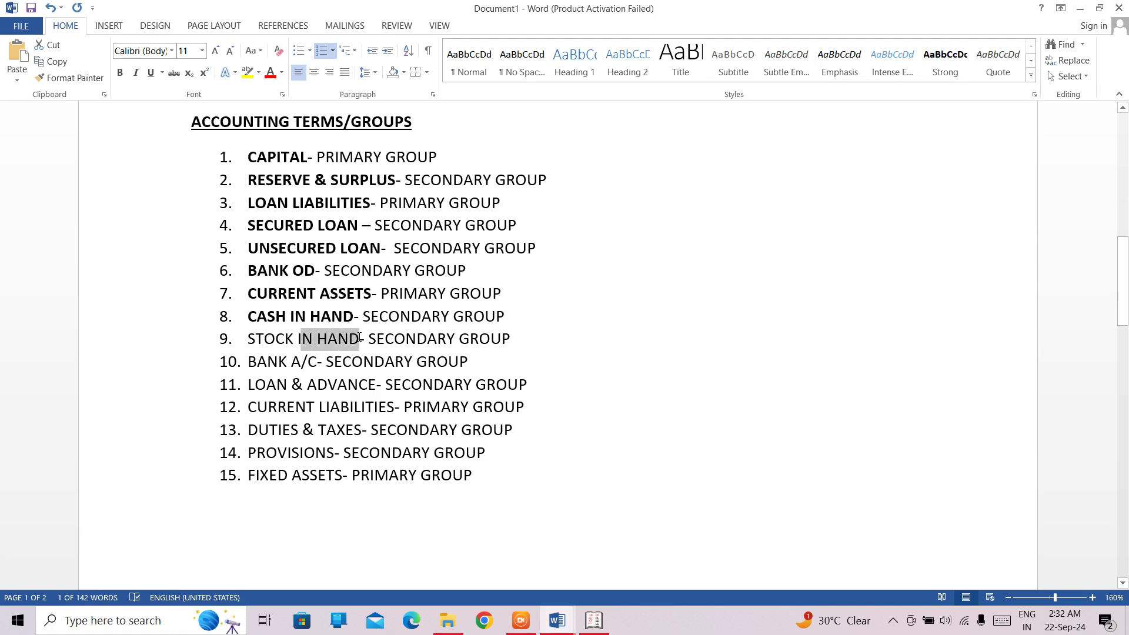
pyautogui.hotkey('ctrl', 'b')
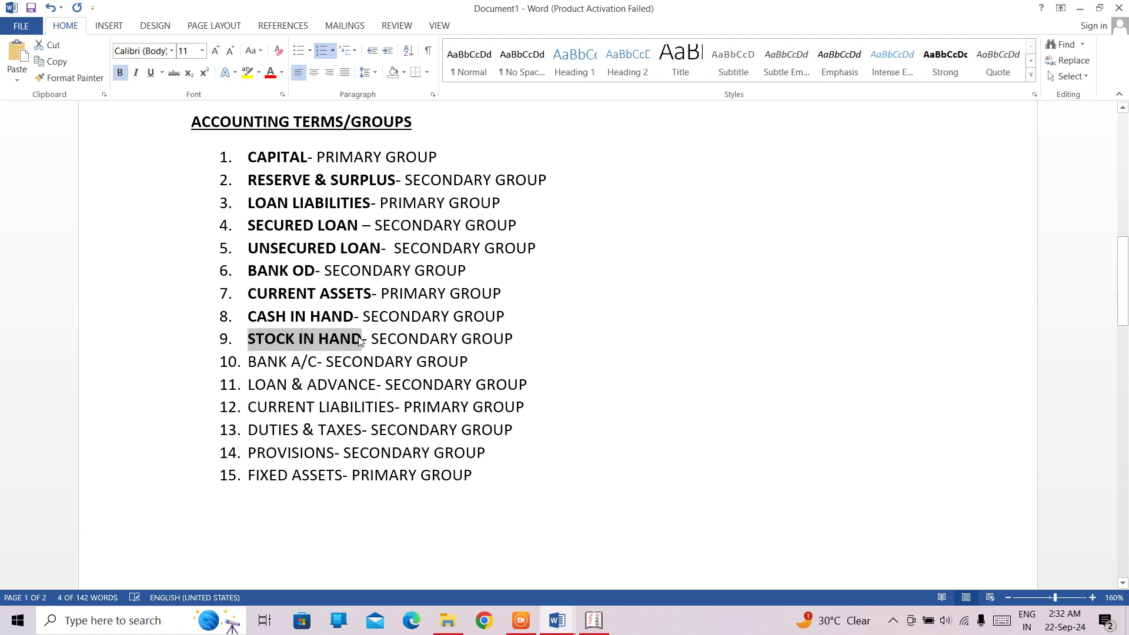
# Step: Apply bold to the term BANK A/C in list item 10, without its group label
pyautogui.click(319, 361)
pyautogui.hotkey('shift', 'Left')
pyautogui.hotkey('shift', 'Left')
pyautogui.hotkey('shift', 'Left')
pyautogui.hotkey('shift', 'Left')
pyautogui.hotkey('shift', 'Left')
pyautogui.hotkey('shift', 'Left')
pyautogui.hotkey('shift', 'Left')
pyautogui.hotkey('shift', 'Left')
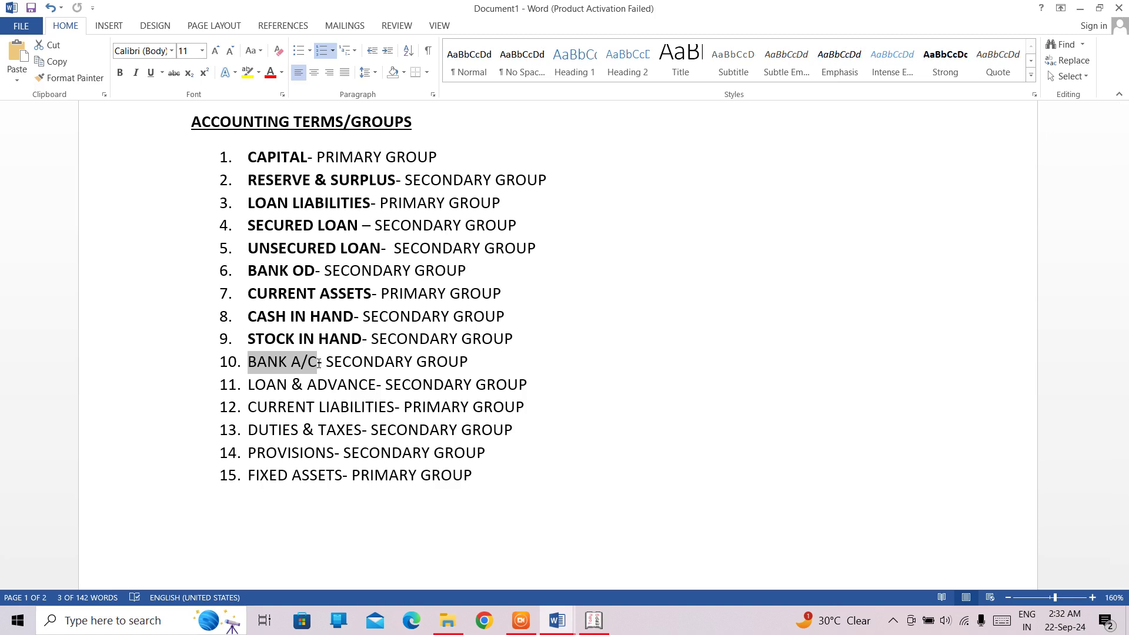
pyautogui.hotkey('ctrl', 'b')
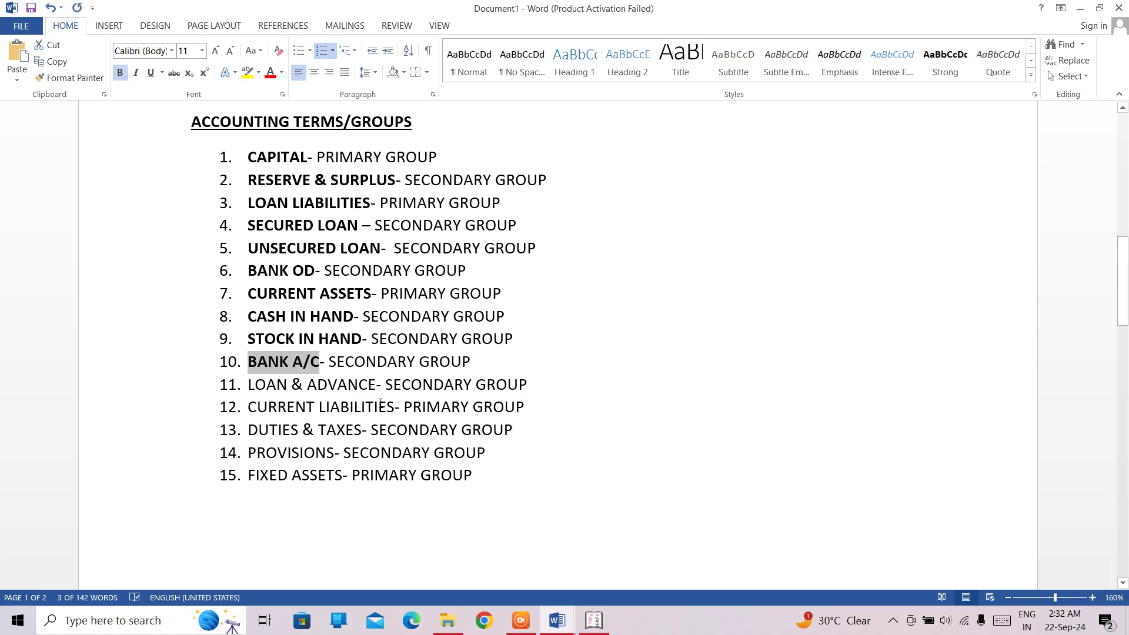
# Step: Make the term LOAN & ADVANCE in list item 11 bold, up to the hyphen
pyautogui.click(377, 383)
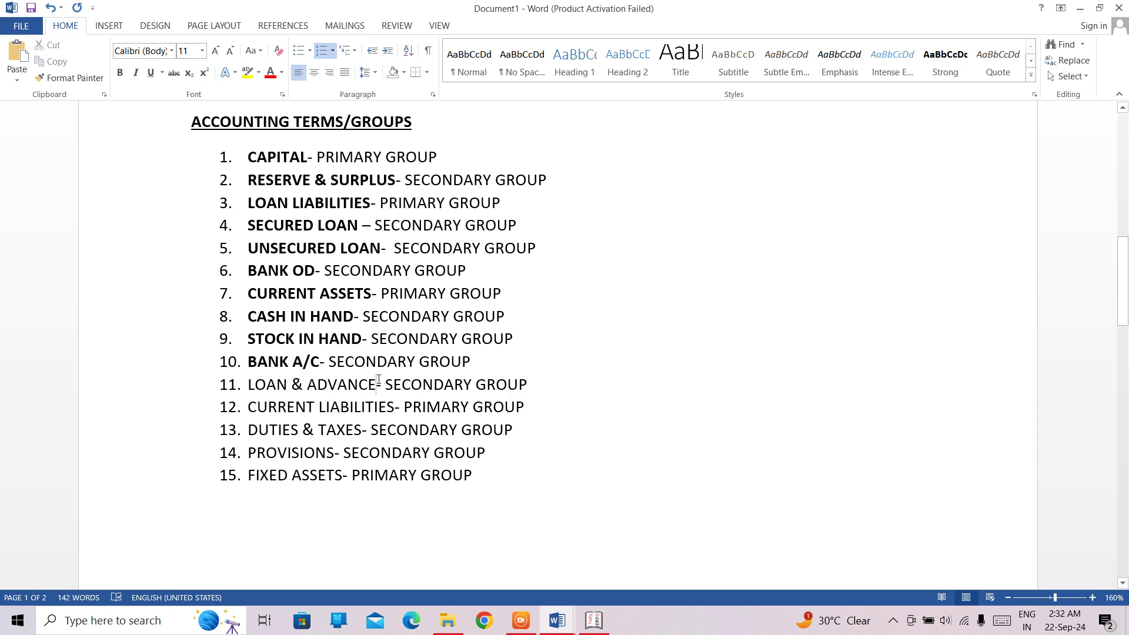
pyautogui.hotkey('shift', 'Left')
pyautogui.hotkey('shift', 'Left')
pyautogui.hotkey('shift', 'Left')
pyautogui.hotkey('shift', 'Left')
pyautogui.hotkey('shift', 'Left')
pyautogui.hotkey('shift', 'Left')
pyautogui.hotkey('shift', 'Left')
pyautogui.hotkey('shift', 'Left')
pyautogui.hotkey('shift', 'Left')
pyautogui.hotkey('shift', 'Left')
pyautogui.hotkey('shift', 'Left')
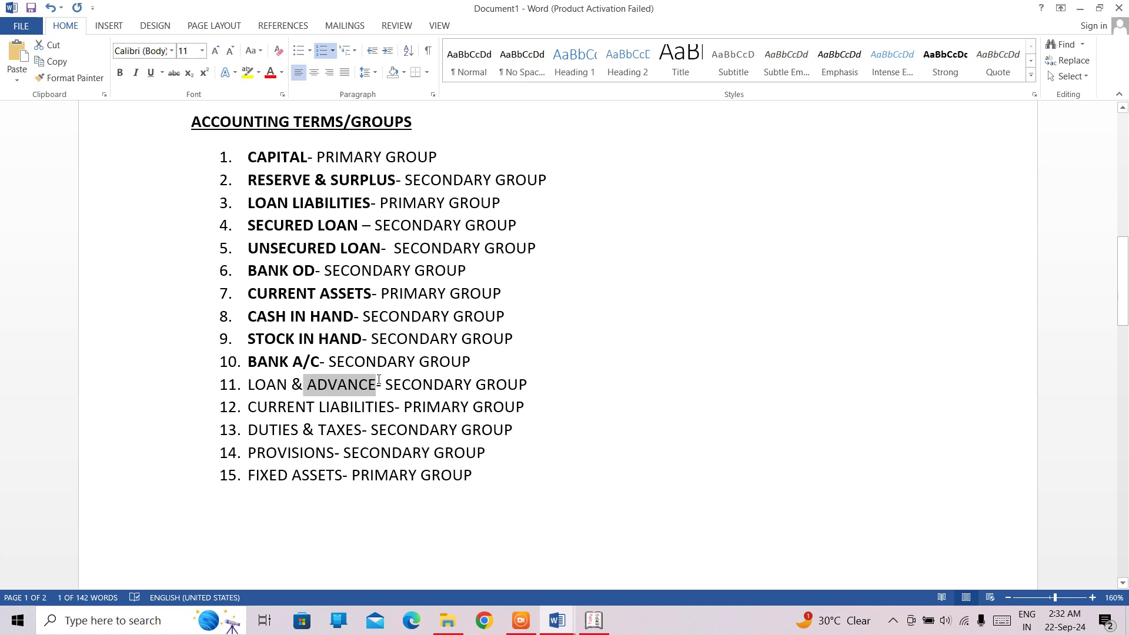
pyautogui.hotkey('shift', 'Left')
pyautogui.hotkey('shift', 'Left')
pyautogui.hotkey('shift', 'Left')
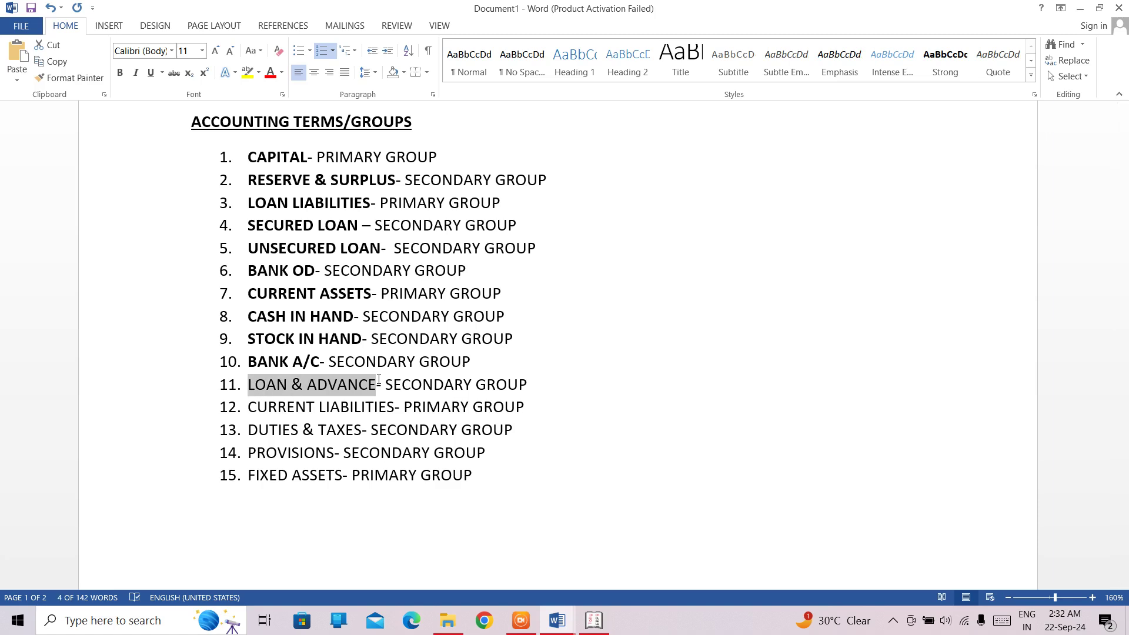
pyautogui.hotkey('ctrl', 'b')
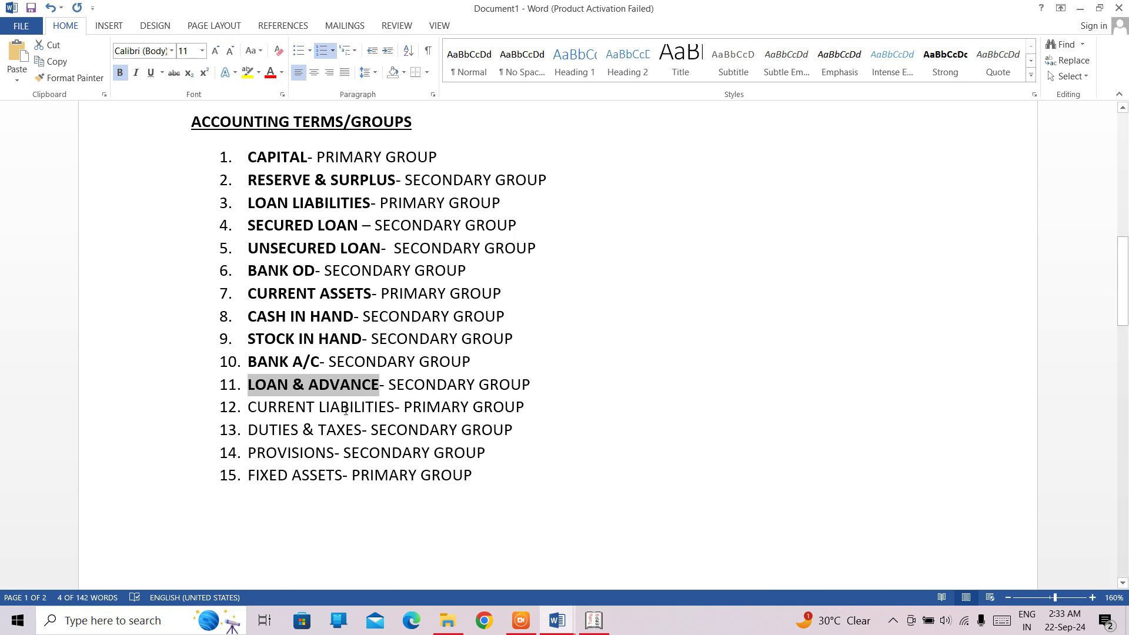
# Step: Apply bold to the term CURRENT LIABILITIES in list item 12, up to the hyphen
pyautogui.click(373, 410)
pyautogui.press('Right')
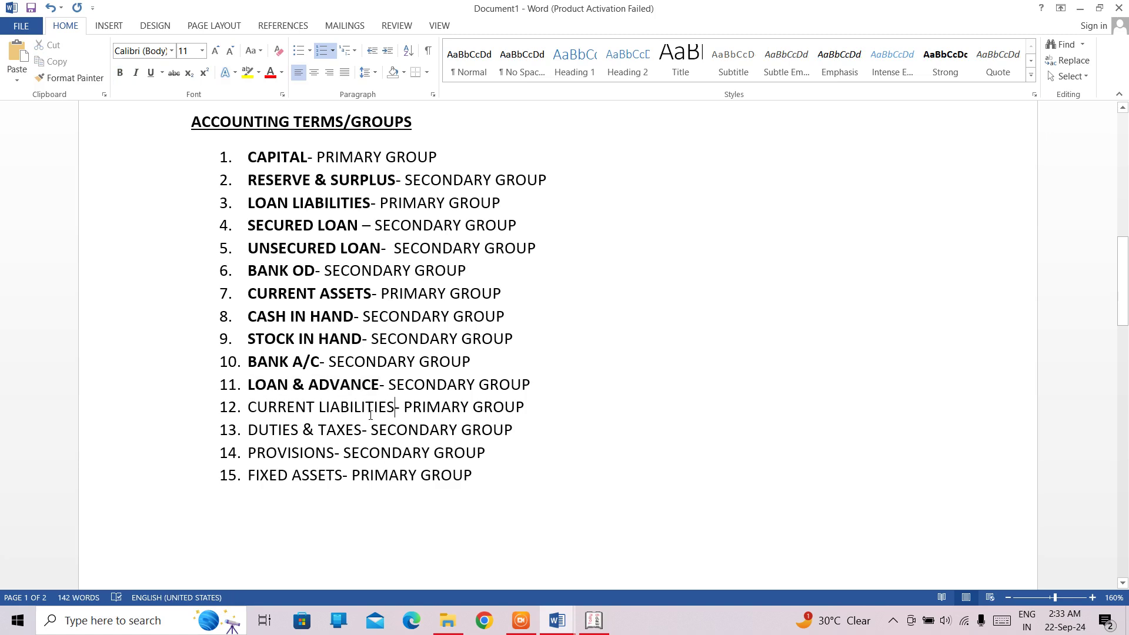
pyautogui.hotkey('shift', 'Left')
pyautogui.hotkey('shift', 'Left')
pyautogui.hotkey('shift', 'Left')
pyautogui.hotkey('shift', 'Left')
pyautogui.hotkey('shift', 'Left')
pyautogui.hotkey('shift', 'Left')
pyautogui.hotkey('shift', 'Left')
pyautogui.hotkey('shift', 'Left')
pyautogui.hotkey('shift', 'Left')
pyautogui.hotkey('shift', 'Left')
pyautogui.hotkey('shift', 'Left')
pyautogui.hotkey('shift', 'Left')
pyautogui.hotkey('shift', 'Left')
pyautogui.hotkey('shift', 'Left')
pyautogui.hotkey('shift', 'Left')
pyautogui.hotkey('shift', 'Left')
pyautogui.hotkey('shift', 'Left')
pyautogui.hotkey('shift', 'Left')
pyautogui.hotkey('shift', 'Left')
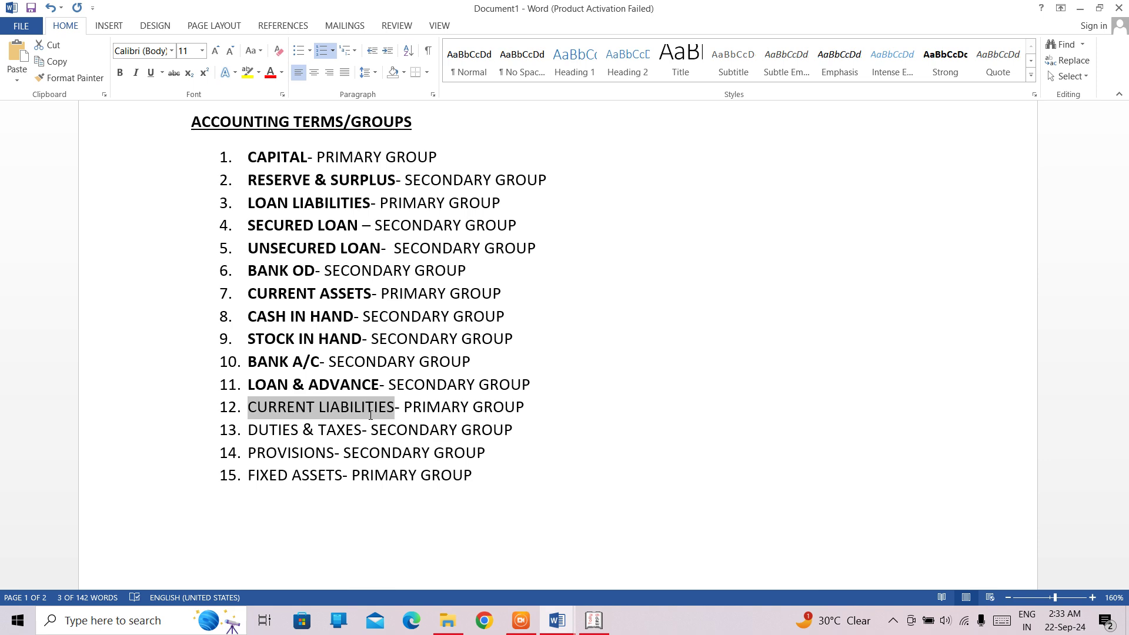
pyautogui.hotkey('ctrl', 'b')
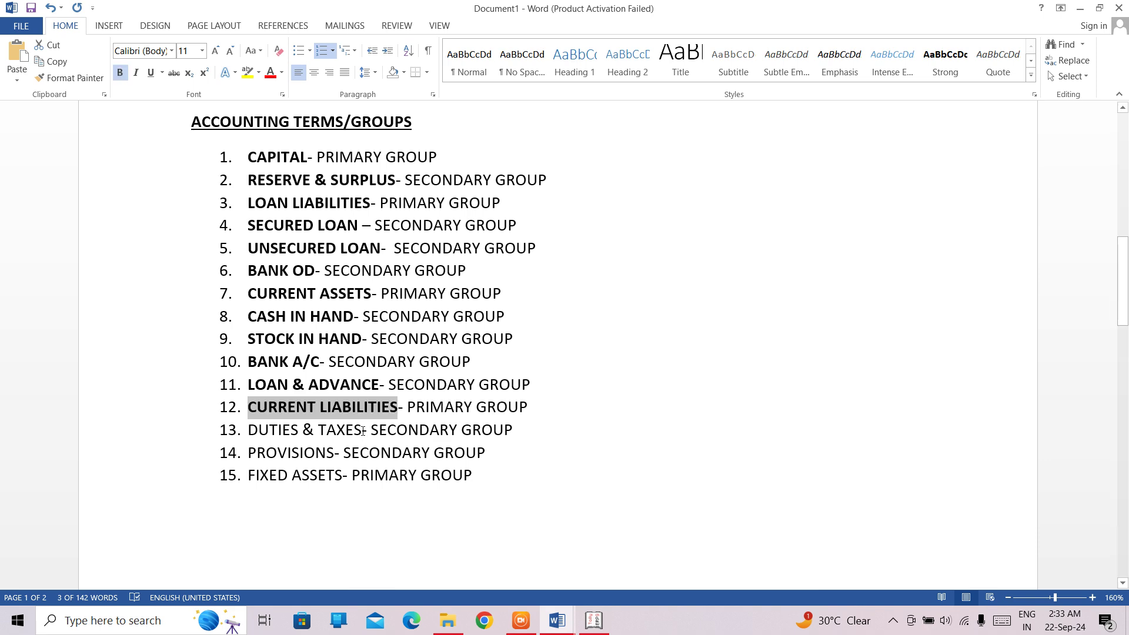
# Step: Make the term DUTIES & TAXES in list item 13 bold, leaving out its group label
pyautogui.click(362, 431)
pyautogui.hotkey('shift', 'Left')
pyautogui.hotkey('shift', 'Left')
pyautogui.hotkey('shift', 'Left')
pyautogui.hotkey('shift', 'Left')
pyautogui.hotkey('shift', 'Left')
pyautogui.hotkey('shift', 'Left')
pyautogui.hotkey('shift', 'Left')
pyautogui.hotkey('shift', 'Left')
pyautogui.hotkey('shift', 'Left')
pyautogui.hotkey('shift', 'Left')
pyautogui.hotkey('shift', 'Left')
pyautogui.hotkey('shift', 'Left')
pyautogui.hotkey('shift', 'Left')
pyautogui.hotkey('shift', 'Left')
pyautogui.hotkey('shift', 'Left')
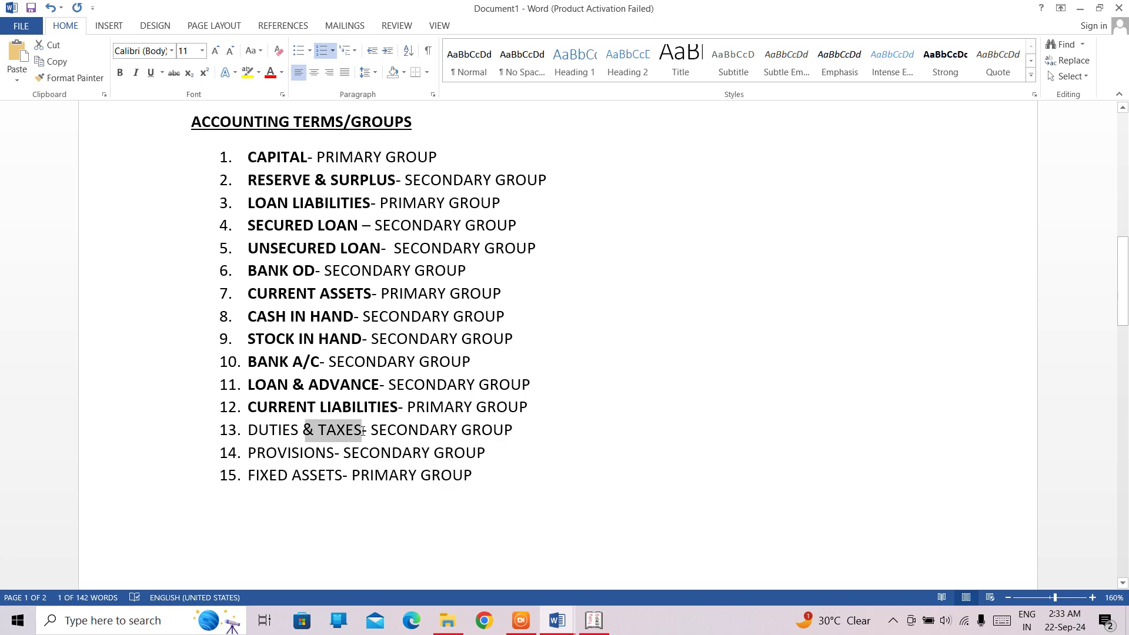
pyautogui.hotkey('shift', 'Right')
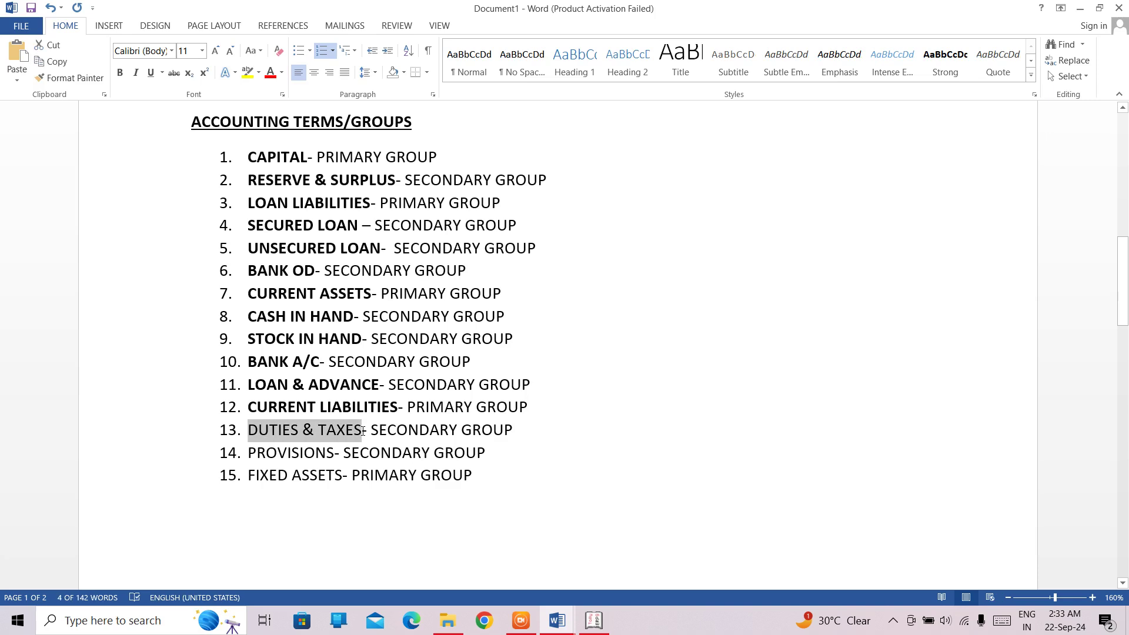
pyautogui.press('super+space')
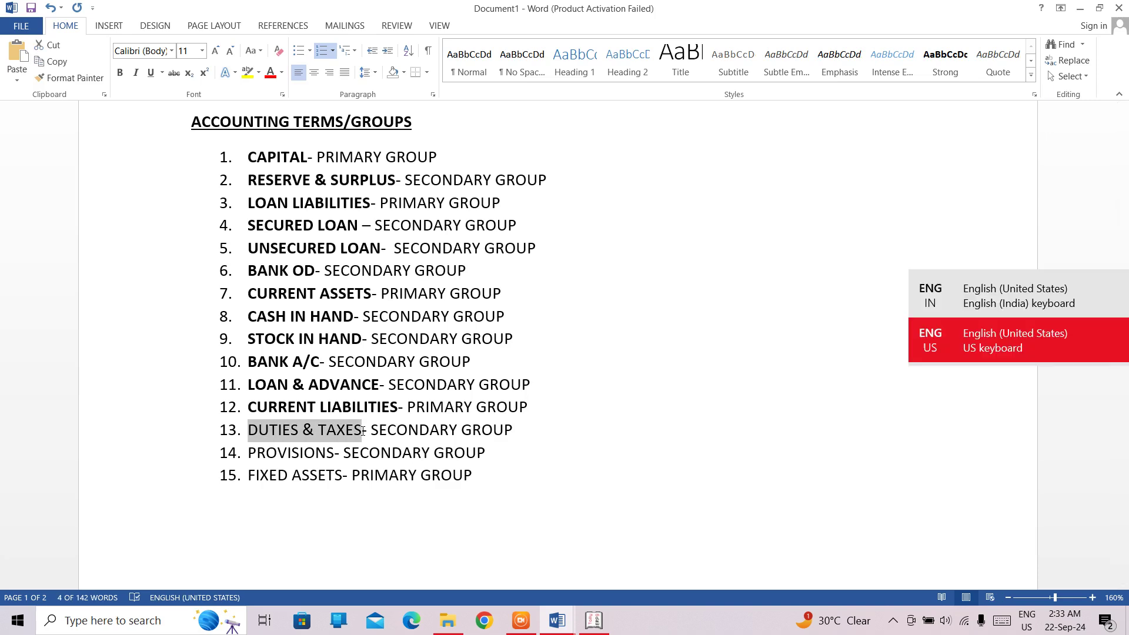
pyautogui.hotkey('ctrl', 'b')
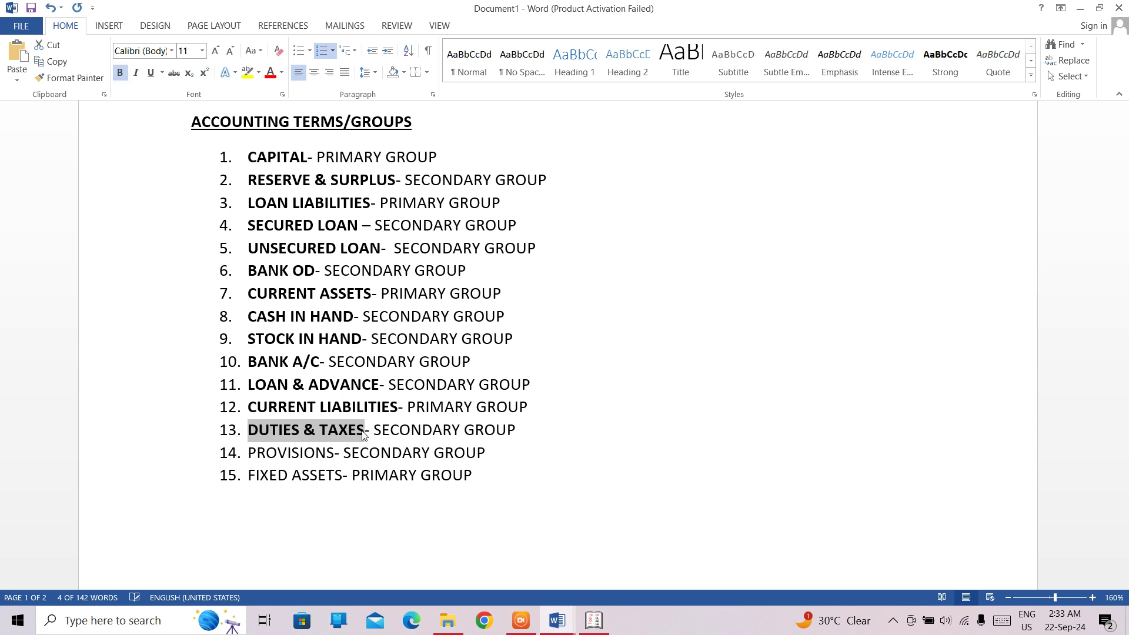
# Step: Apply bold to the term PROVISIONS in list item 14, without its group label
pyautogui.click(337, 450)
pyautogui.hotkey('shift', 'Left')
pyautogui.hotkey('shift', 'Left')
pyautogui.hotkey('shift', 'Left')
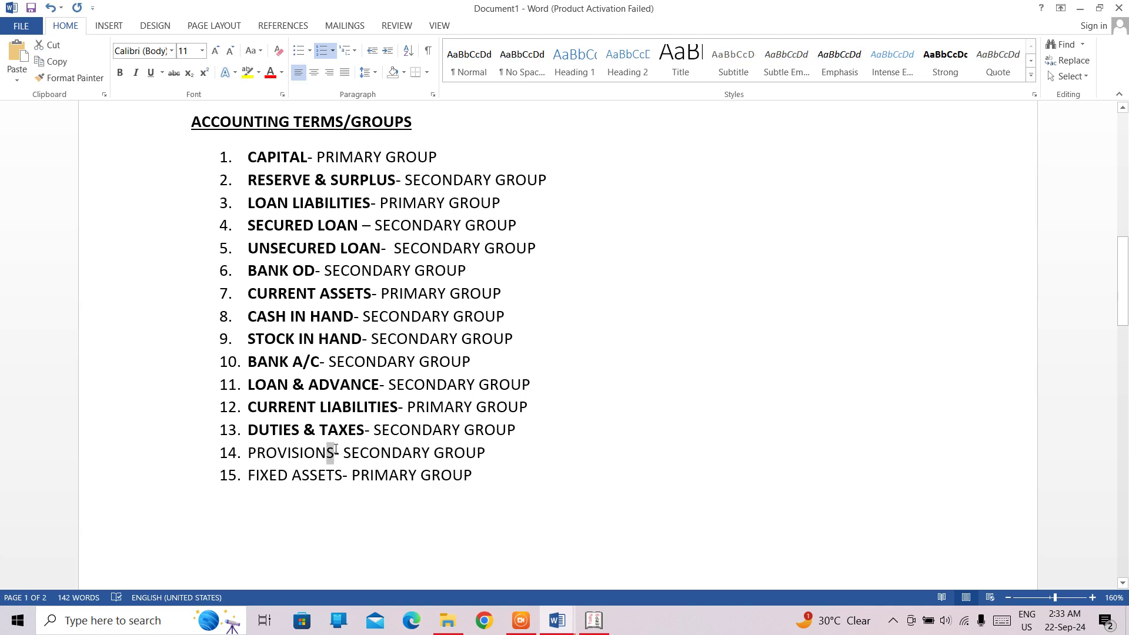
pyautogui.hotkey('shift', 'Left')
pyautogui.hotkey('shift', 'Left')
pyautogui.hotkey('shift', 'Left')
pyautogui.hotkey('shift', 'Left')
pyautogui.hotkey('shift', 'Left')
pyautogui.hotkey('shift', 'Left')
pyautogui.hotkey('shift', 'Left')
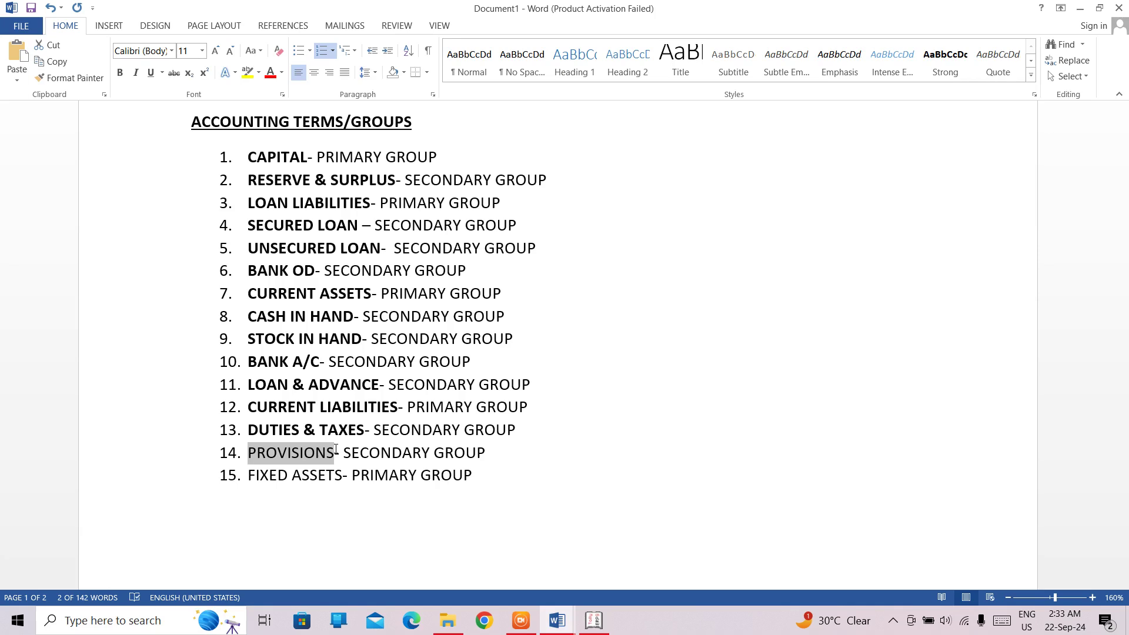
pyautogui.hotkey('ctrl', 'b')
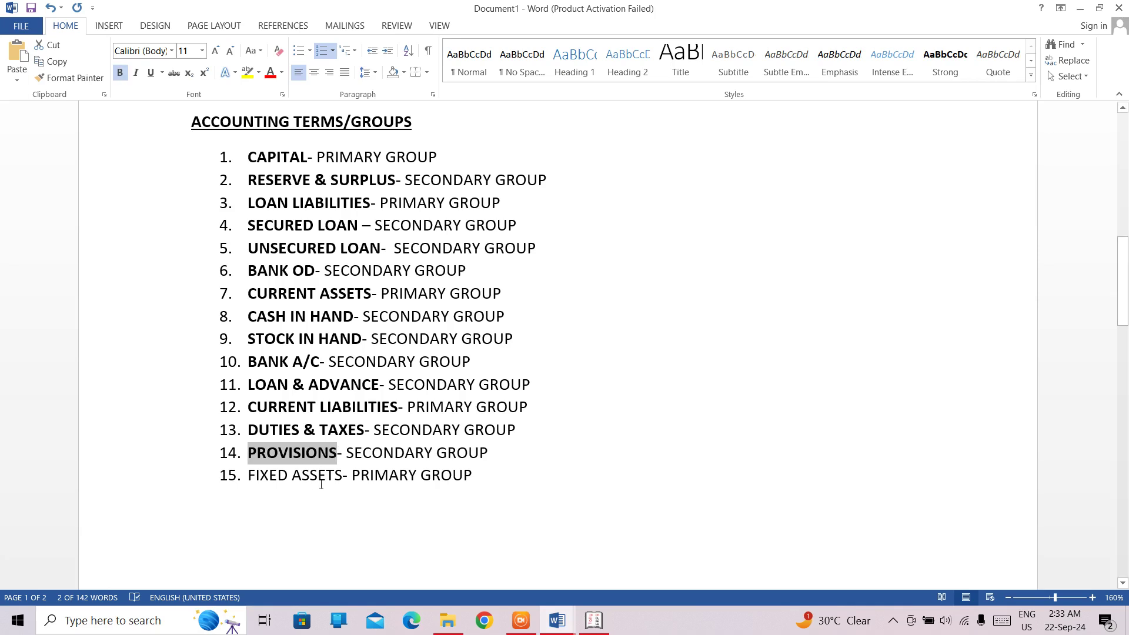
# Step: Make the term FIXED ASSETS in list item 15 bold, up to the hyphen
pyautogui.click(344, 476)
pyautogui.hotkey('shift', 'Left')
pyautogui.hotkey('shift', 'Left')
pyautogui.hotkey('shift', 'Left')
pyautogui.hotkey('shift', 'Left')
pyautogui.hotkey('shift', 'Left')
pyautogui.hotkey('shift', 'Left')
pyautogui.hotkey('shift', 'Left')
pyautogui.hotkey('shift', 'Left')
pyautogui.hotkey('shift', 'Left')
pyautogui.hotkey('shift', 'Left')
pyautogui.hotkey('shift', 'Left')
pyautogui.hotkey('shift', 'Left')
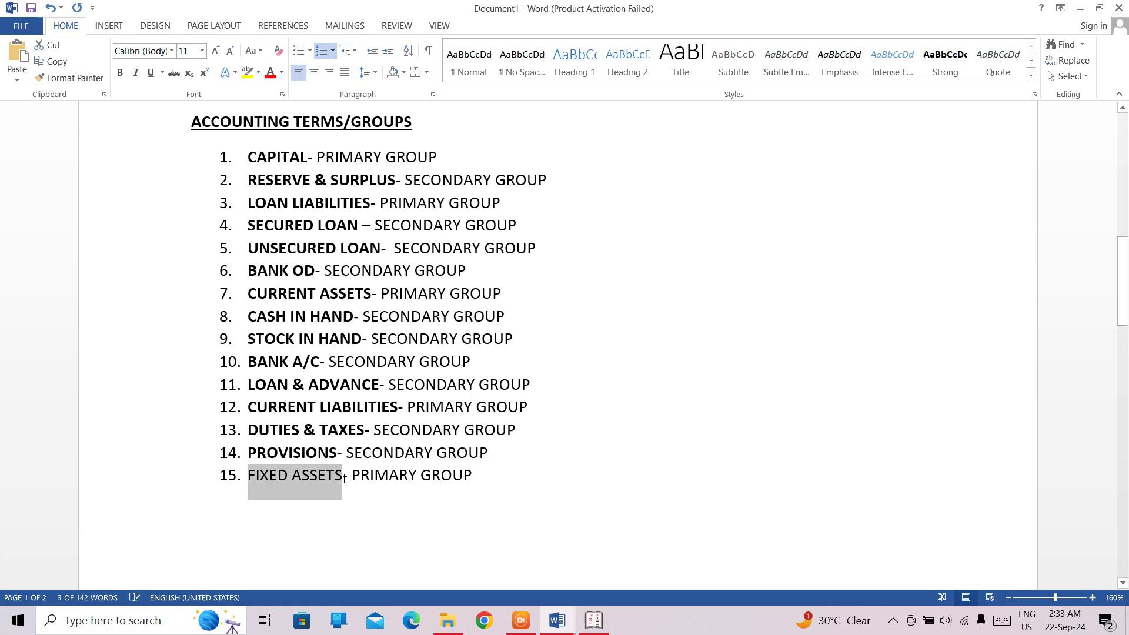
pyautogui.hotkey('ctrl', 'b')
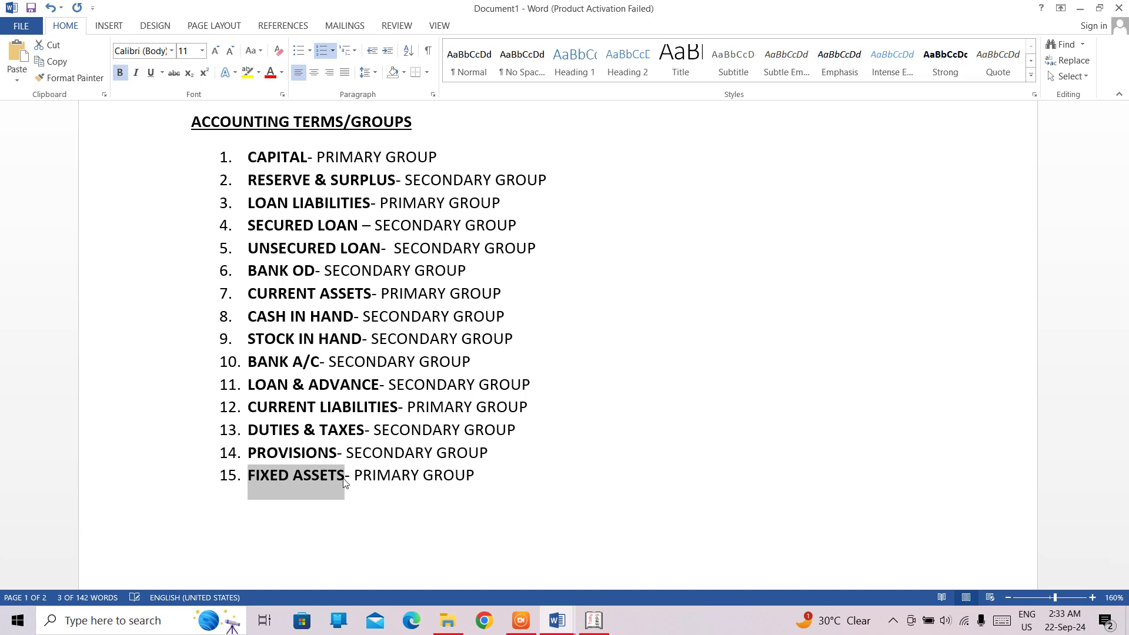
# Step: Add list item 16 reading "SALES A/C- PRIMARY GROUP", with the term in bold and the hyphen and group label in regular type
pyautogui.click(509, 475)
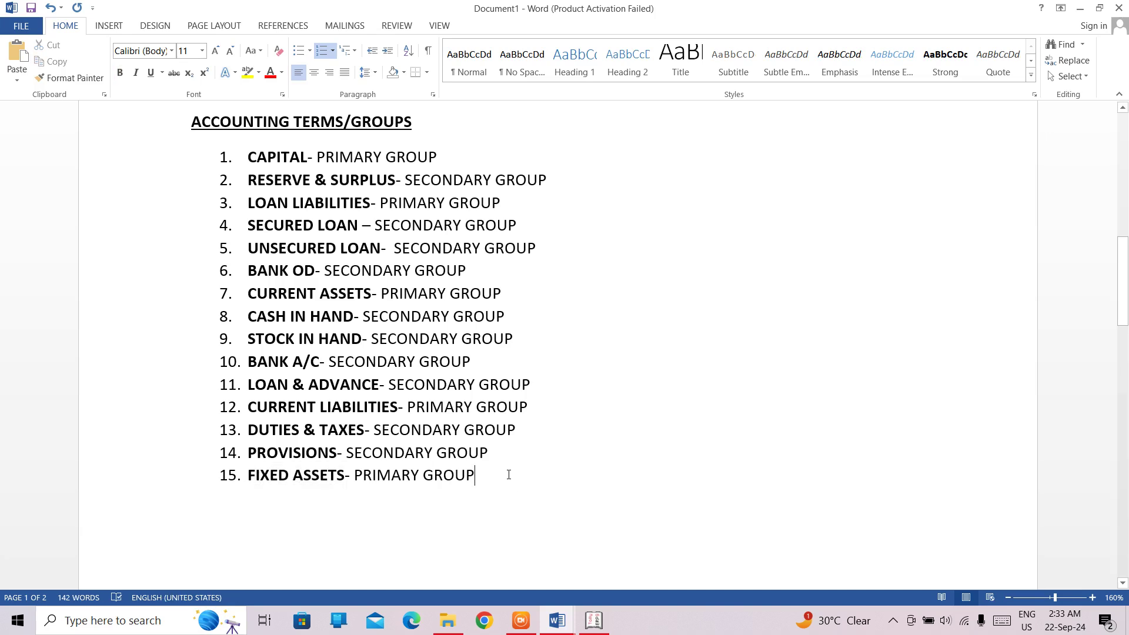
pyautogui.press('Return')
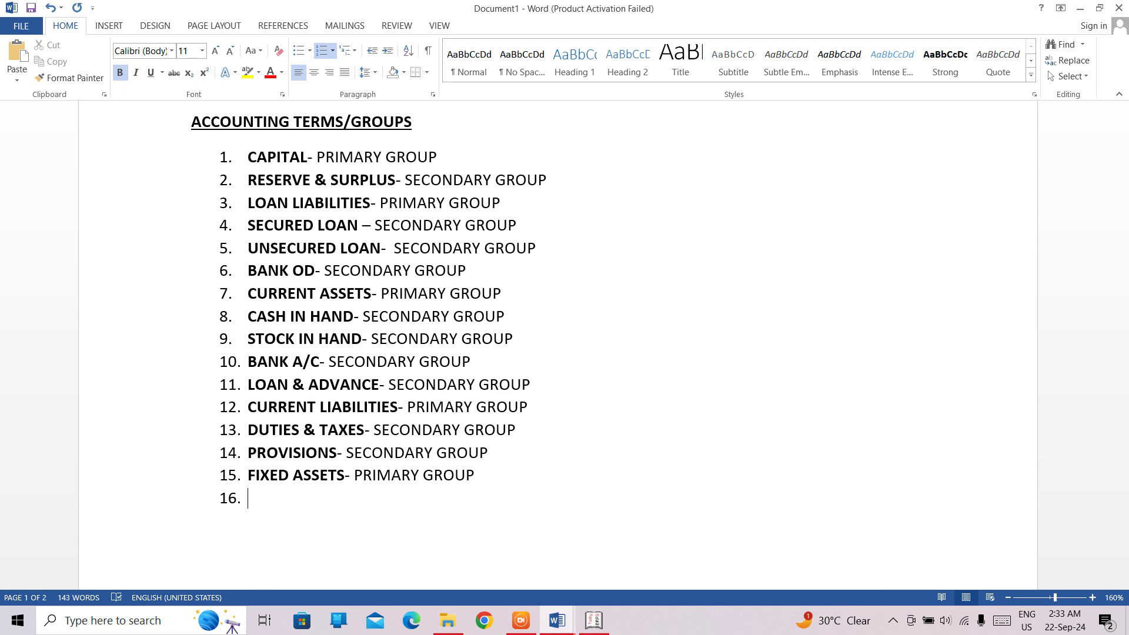
pyautogui.write('SALES A/C')
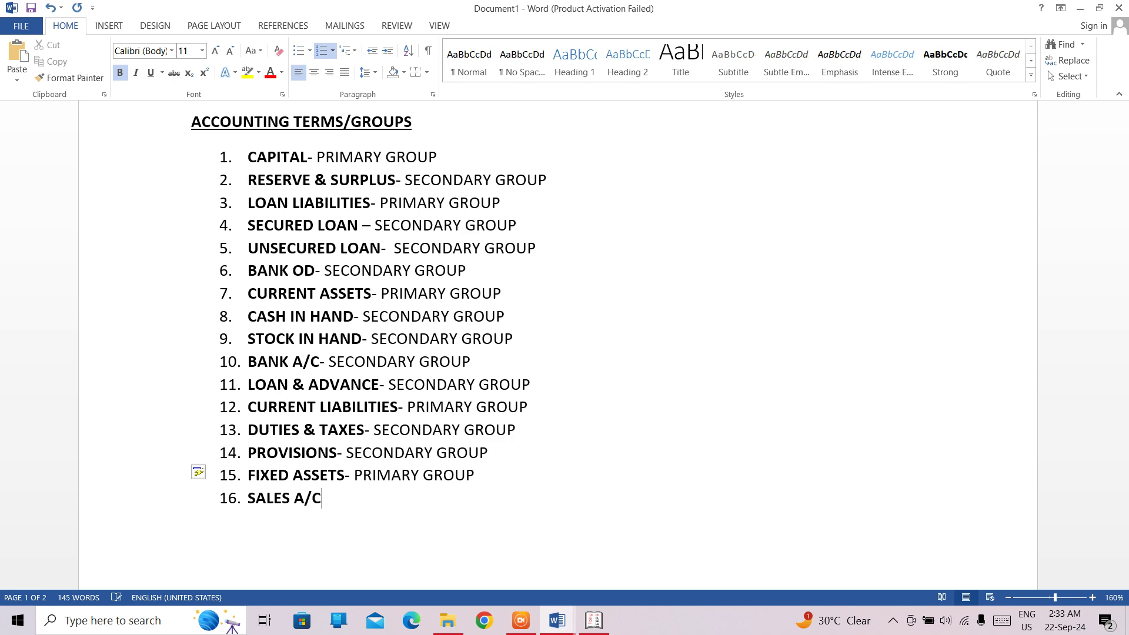
pyautogui.hotkey('ctrl', 'b')
pyautogui.write('-')
pyautogui.write('PRIMARY GRO')
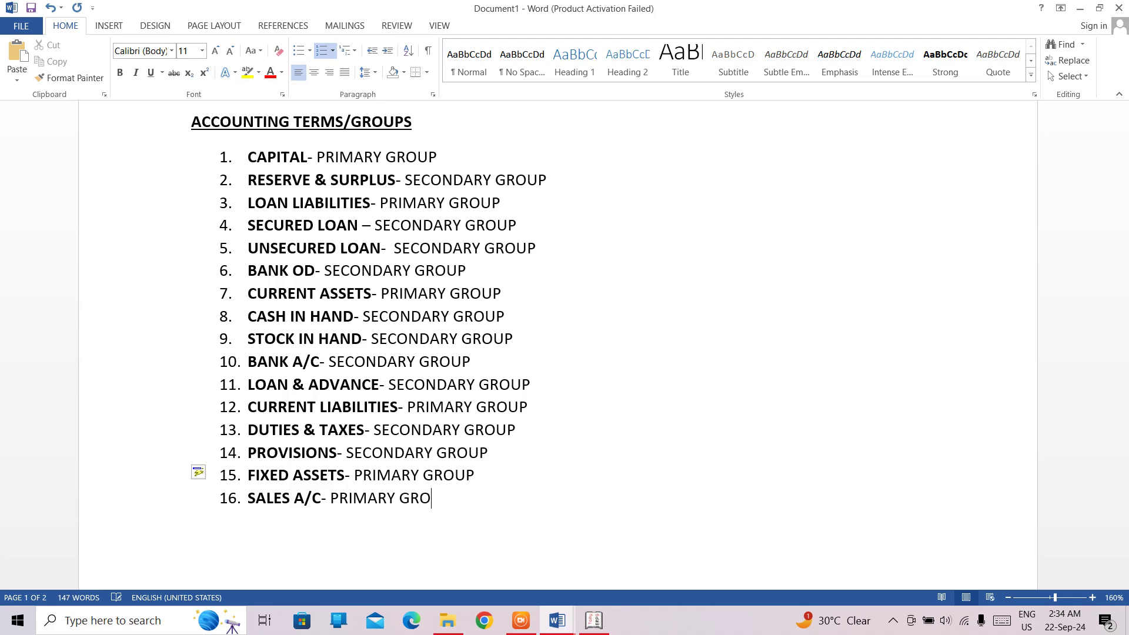
pyautogui.write('UP')
# Step: Add list item 17 reading "PURCHASE A/C- PRIMARY GROUP", with only the term PURCHASE A/C in bold
pyautogui.press('Return')
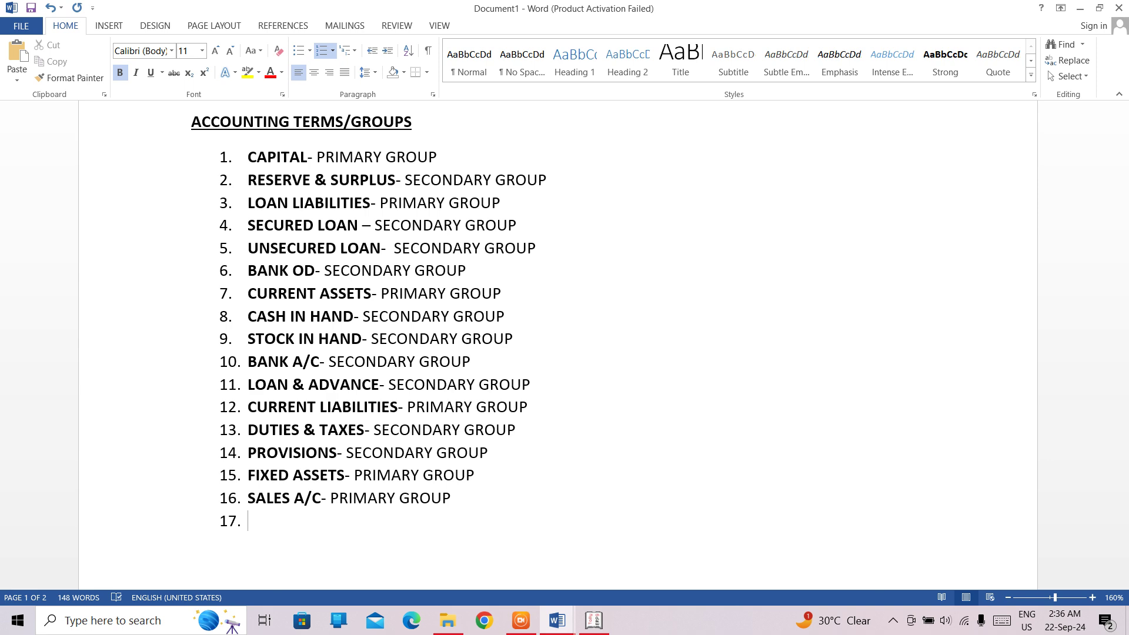
pyautogui.write('PURCHASE A/C')
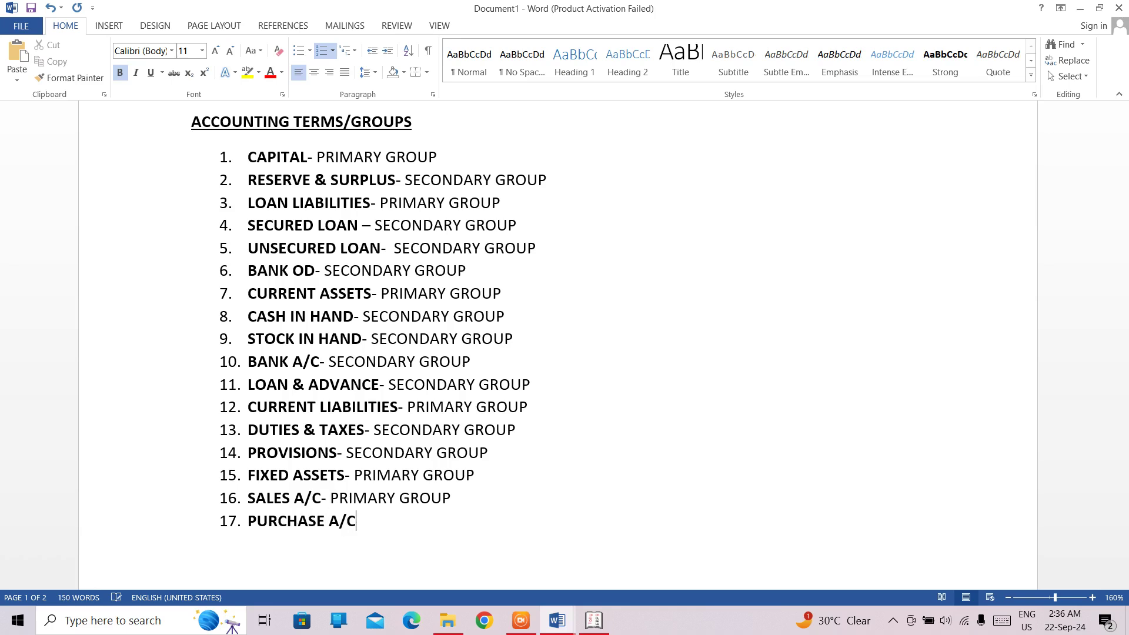
pyautogui.hotkey('ctrl', 'b')
pyautogui.write('-')
pyautogui.write('PRIMARY GR')
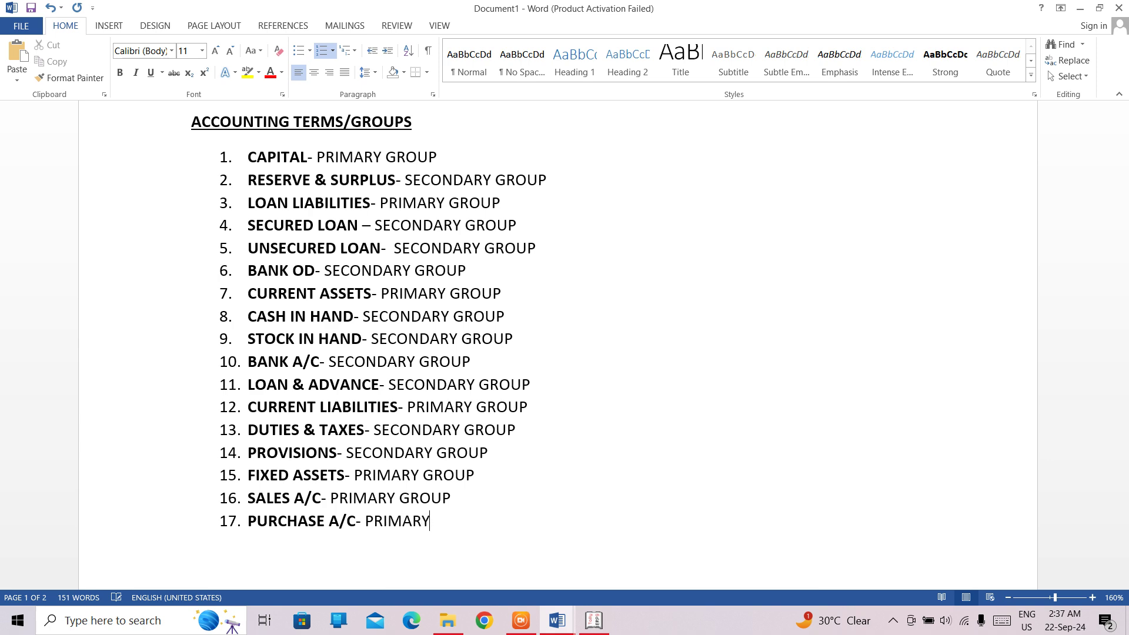
pyautogui.write('OUP')
pyautogui.press('Return')
pyautogui.press('Return')
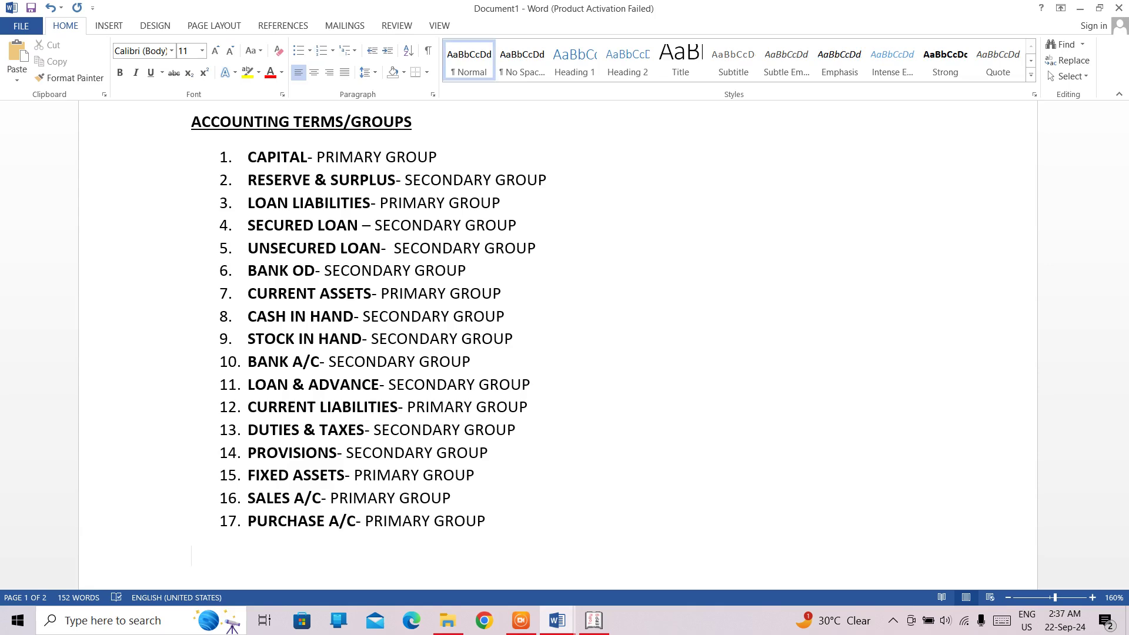
pyautogui.press('BackSpace')
pyautogui.press('Return')
pyautogui.press('Return')
pyautogui.hotkey('ctrl', 'Return')
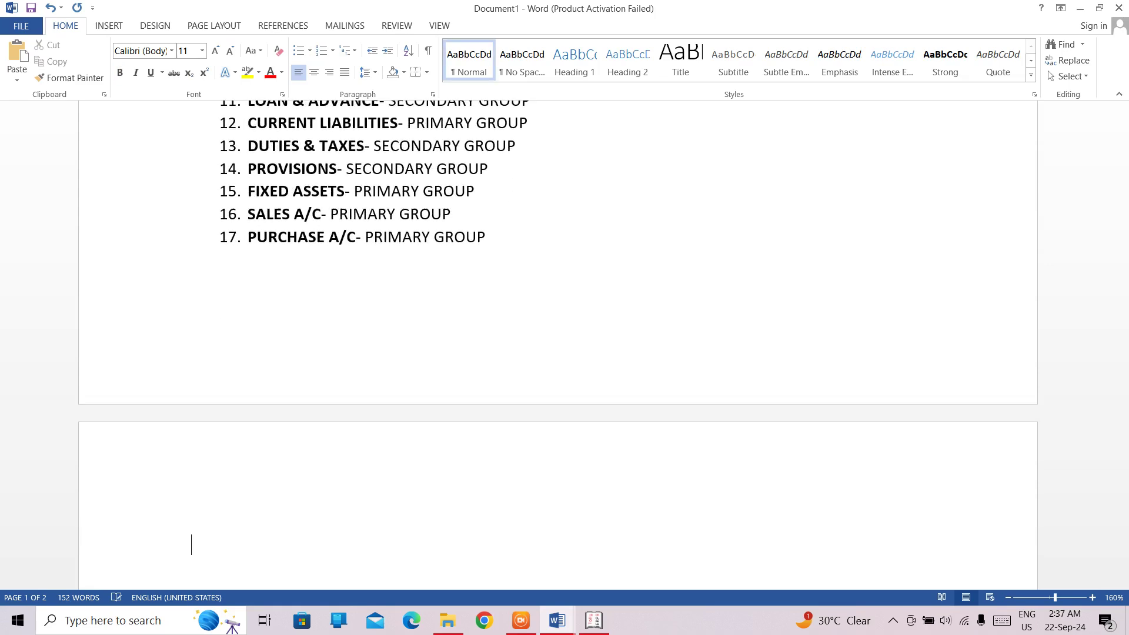
# Step: Continue the numbered list after PURCHASE A/C with item 18, "SUNDRY DEBTOR- SECONDARY GROUP", setting only the term in bold
pyautogui.press('Up')
pyautogui.press('Right')
pyautogui.press('Right')
pyautogui.press('Right')
pyautogui.press('Right')
pyautogui.press('Right')
pyautogui.press('Right')
pyautogui.press('Right')
pyautogui.press('Right')
pyautogui.press('Right')
pyautogui.press('Right')
pyautogui.press('Right')
pyautogui.press('Right')
pyautogui.press('Right')
pyautogui.press('Right')
pyautogui.press('Right')
pyautogui.press('Right')
pyautogui.press('Right')
pyautogui.press('Right')
pyautogui.press('Right')
pyautogui.press('Right')
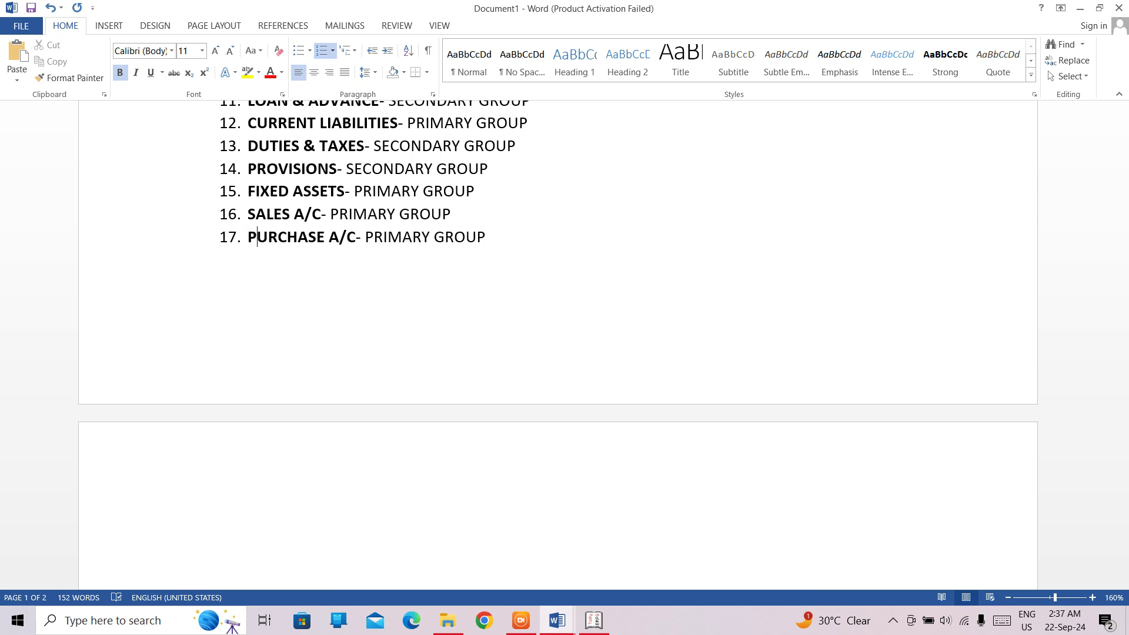
pyautogui.press('Right')
pyautogui.press('Right')
pyautogui.press('Right')
pyautogui.press('Right')
pyautogui.press('Return')
pyautogui.write('SUNDRY')
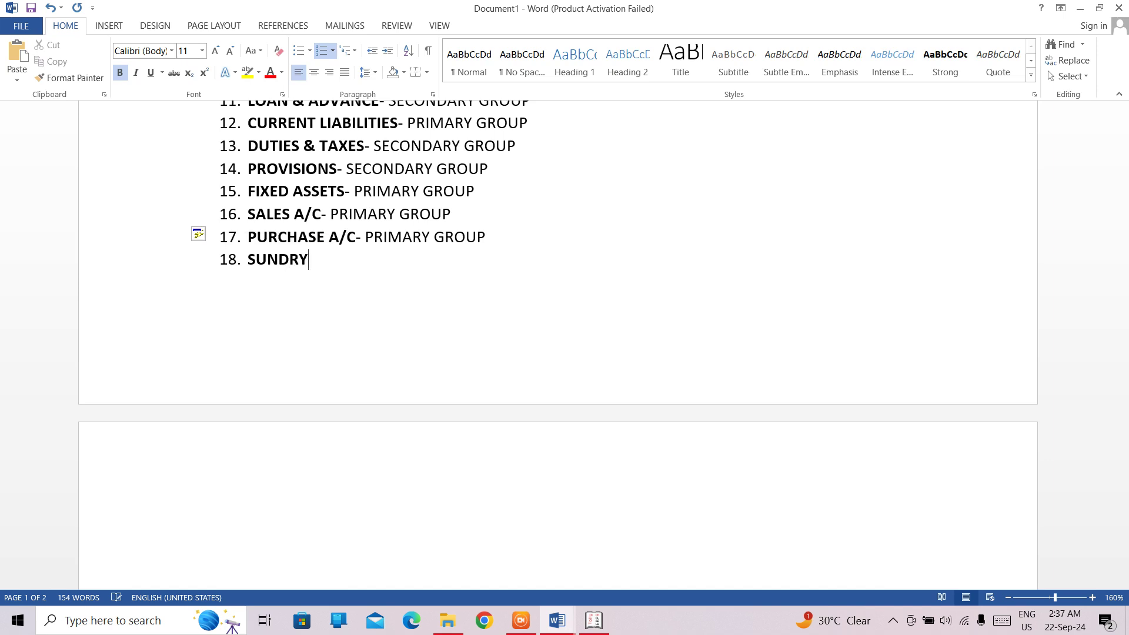
pyautogui.write(' DEBTOR')
pyautogui.hotkey('ctrl', 'b')
pyautogui.write('-')
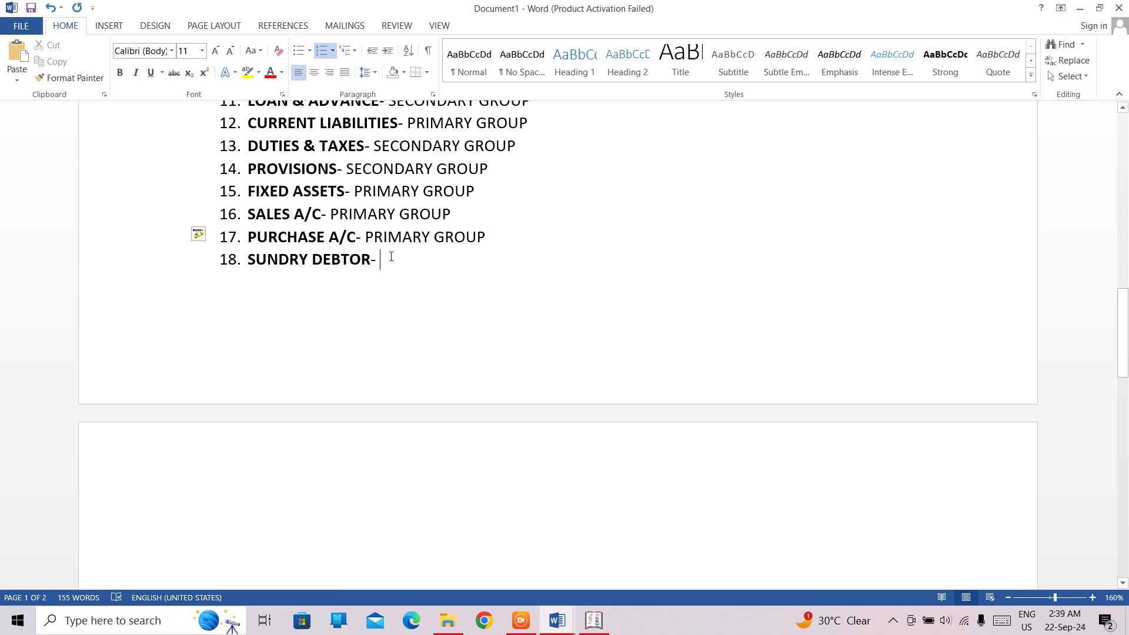
pyautogui.write('S')
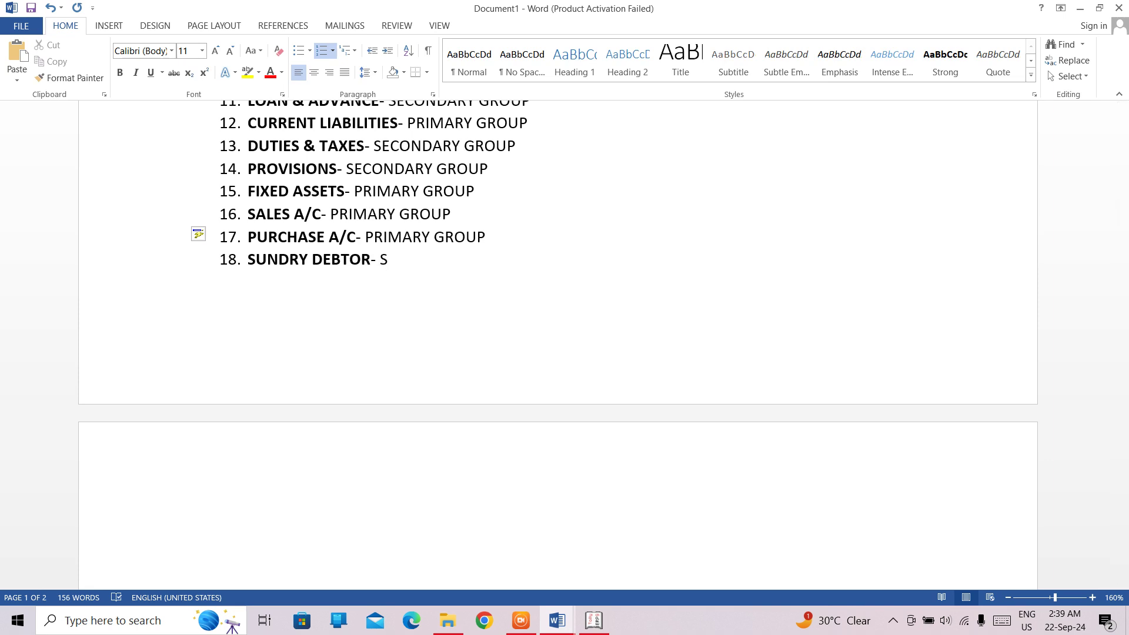
pyautogui.write('ECONDARY GROUP')
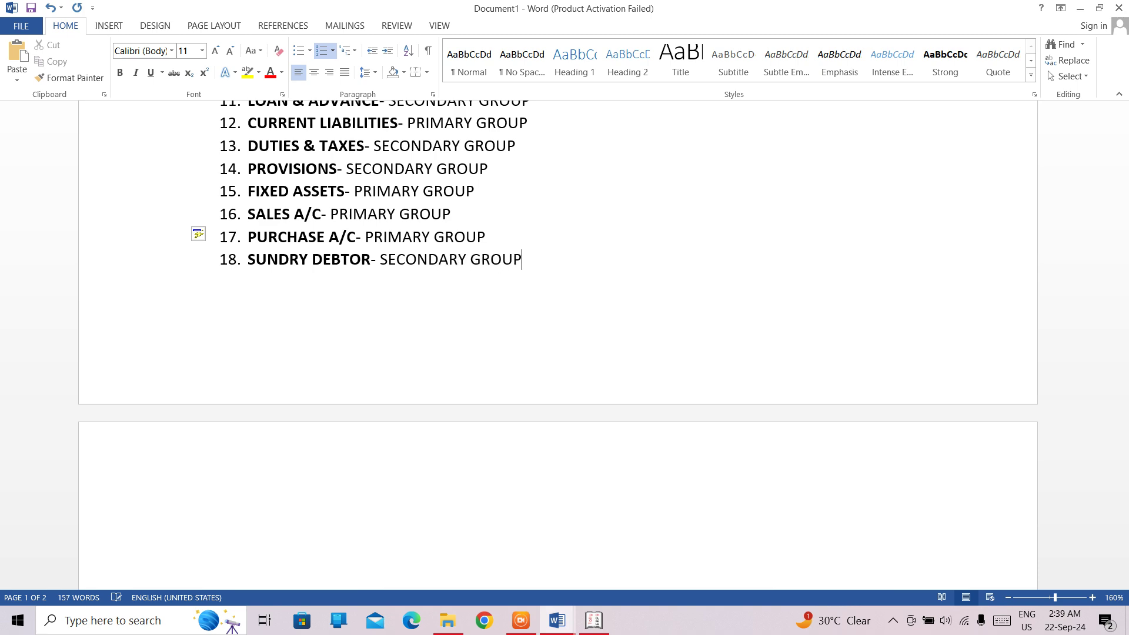
# Step: Add list item 19 reading "SUNDRY CREDITOR- SECONDARY GROUP", with the term and hyphen in bold and the group label in regular type
pyautogui.press('Return')
pyautogui.scroll(-3, 391, 257)
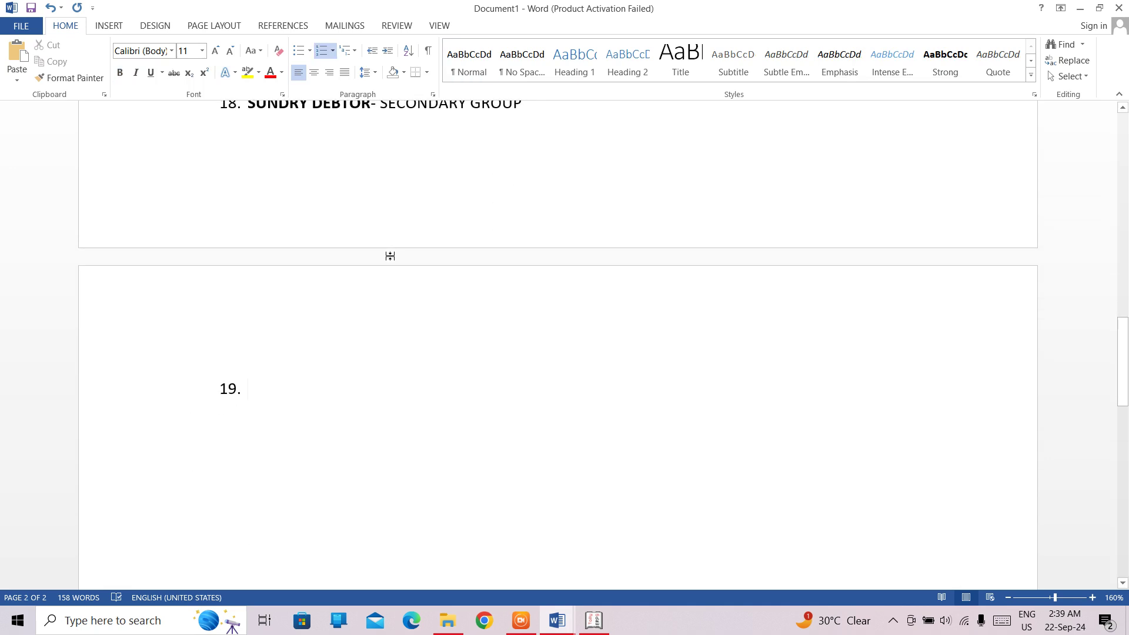
pyautogui.press('BackSpace')
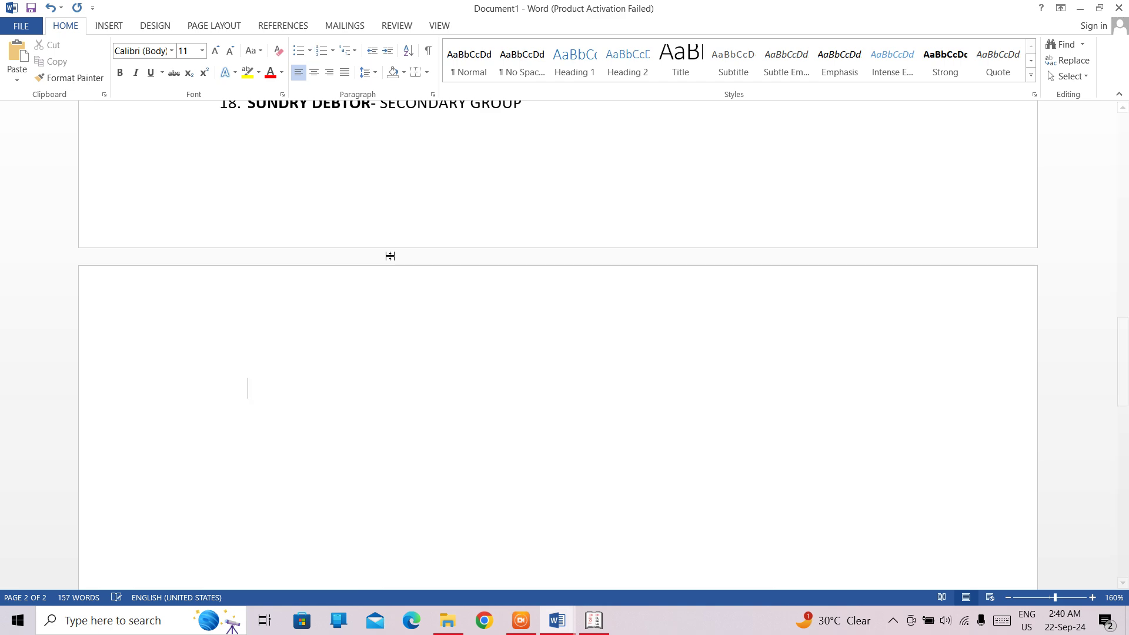
pyautogui.press('BackSpace')
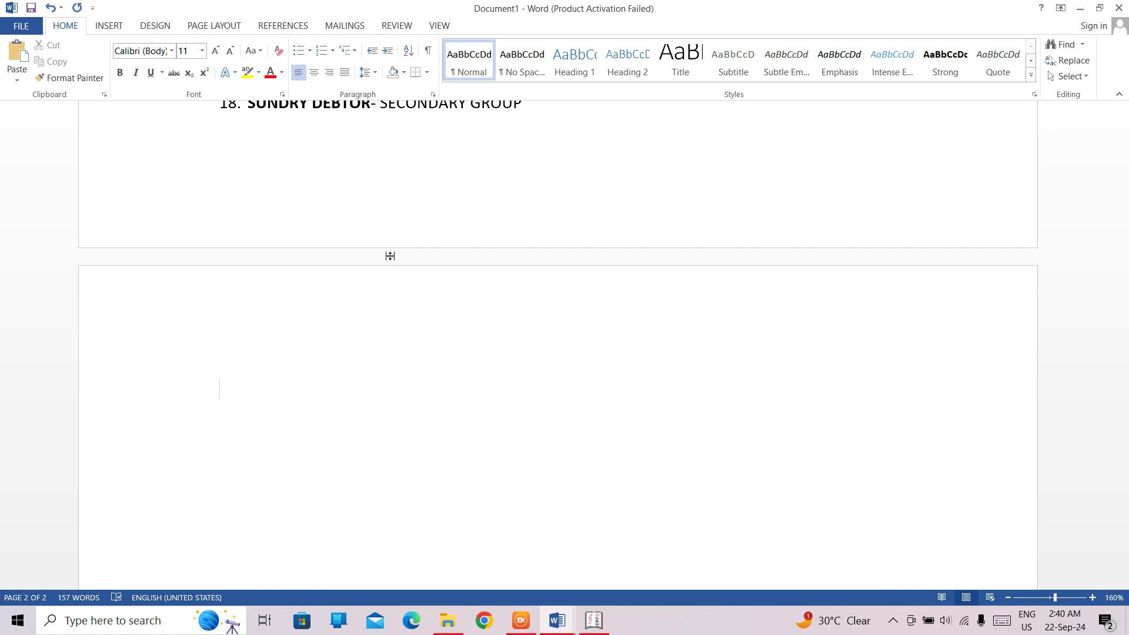
pyautogui.write('19.')
pyautogui.hotkey('ctrl', 'b')
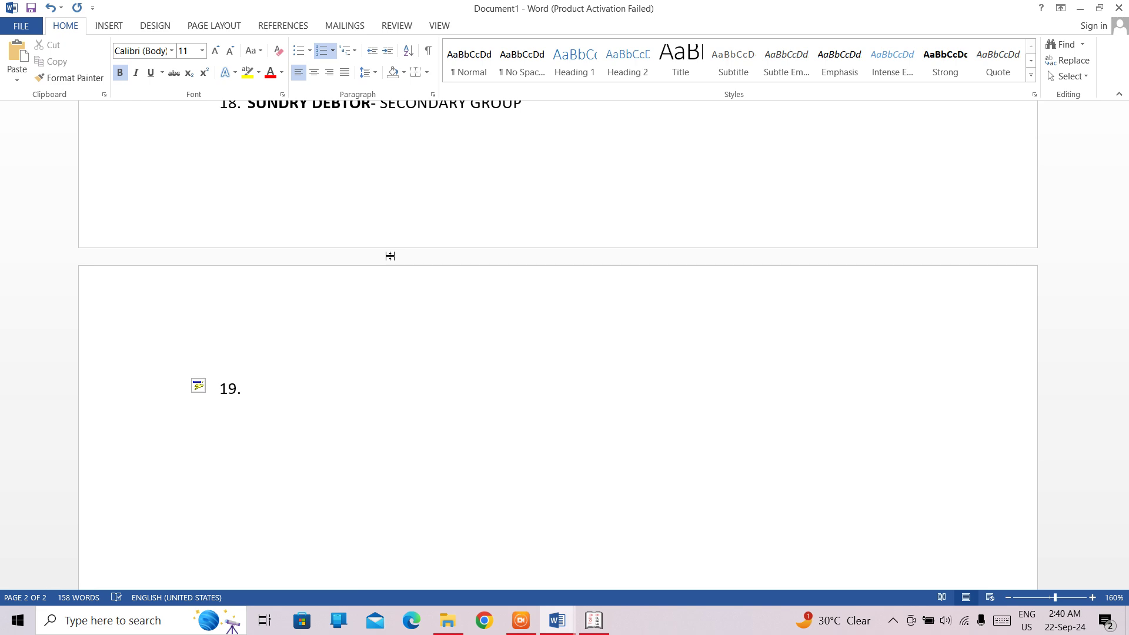
pyautogui.write('SUNDRY CREDIT')
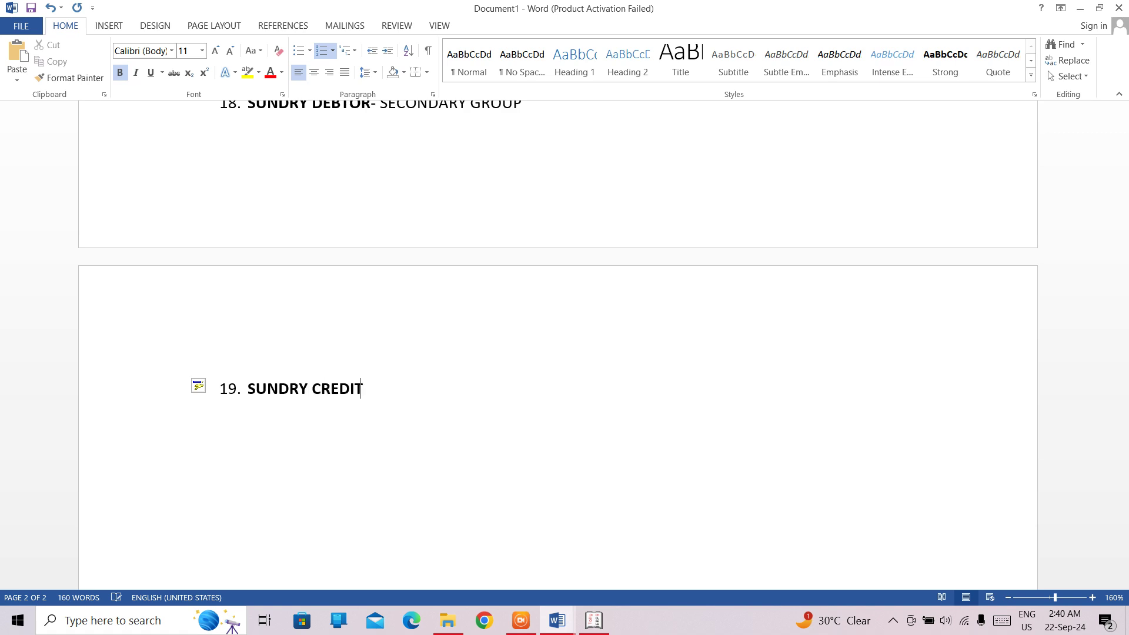
pyautogui.write('OR-')
pyautogui.hotkey('ctrl', 'b')
pyautogui.write('SECON')
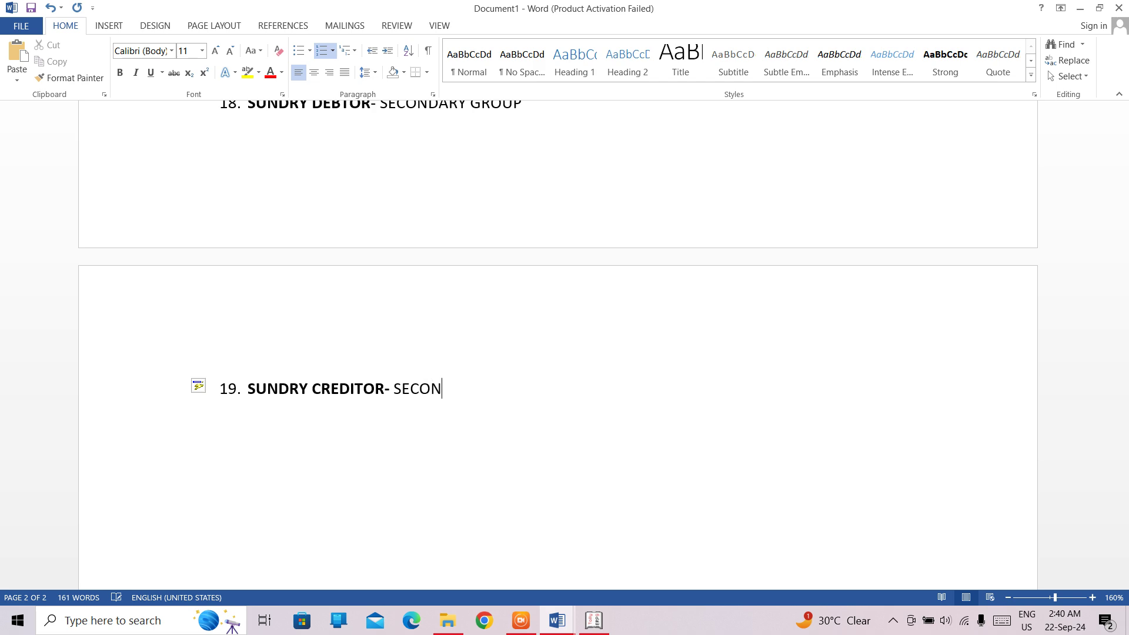
pyautogui.write('DARY F')
pyautogui.press('BackSpace')
pyautogui.write('GROUP')
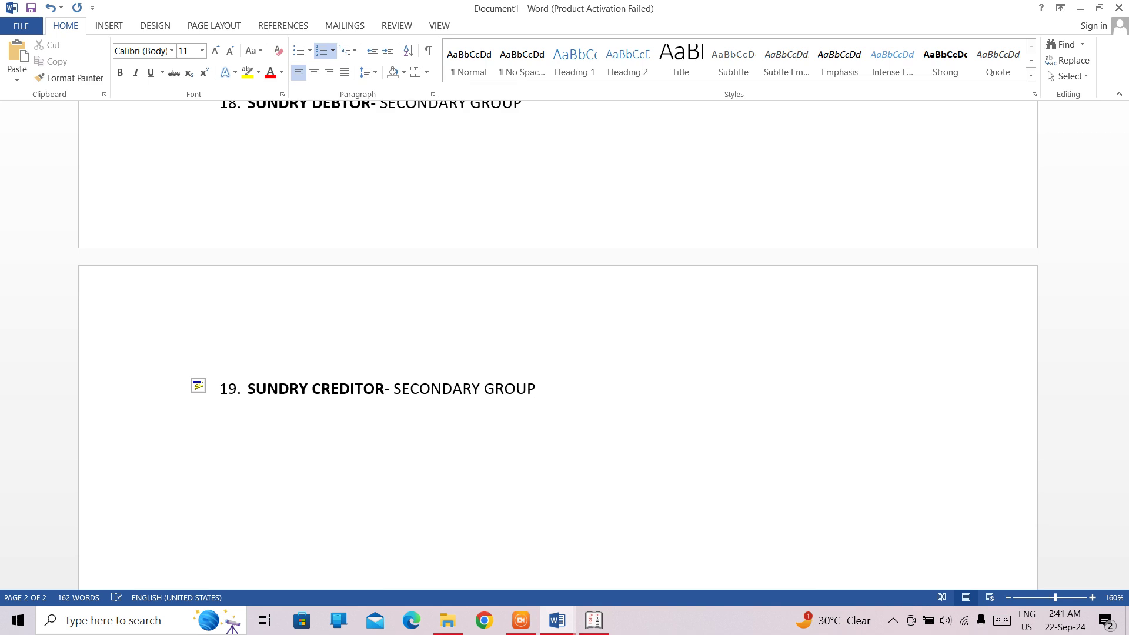
pyautogui.press('Up')
pyautogui.press('Up')
pyautogui.press('Up')
pyautogui.press('Up')
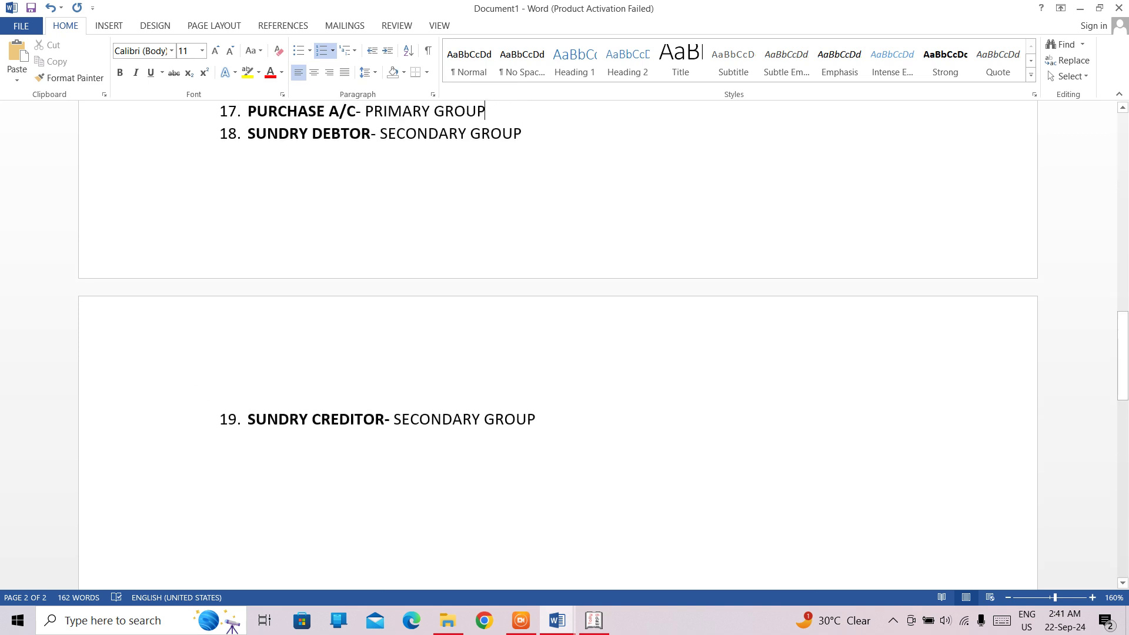
pyautogui.press('Up')
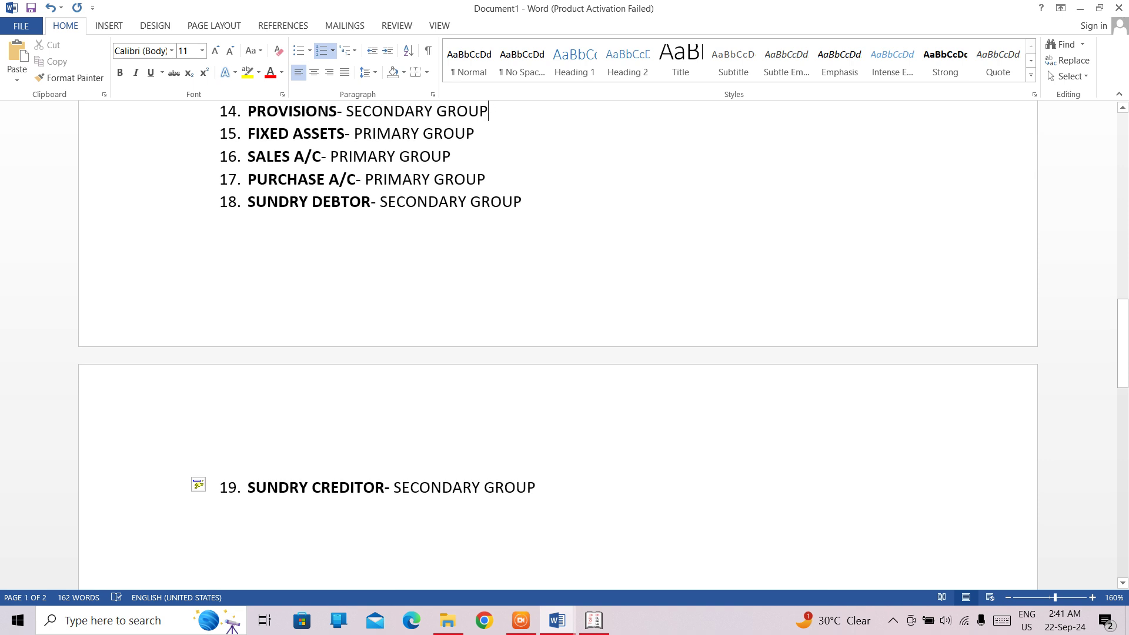